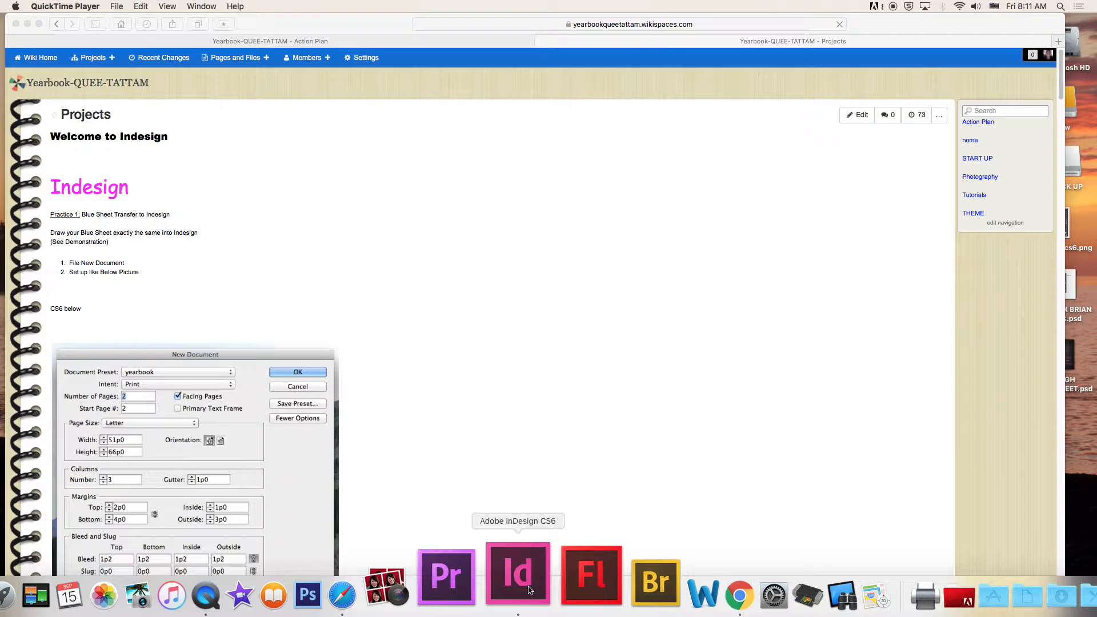
- Look over the new-document settings pictured on the yearbook wiki's Projects page
{"action": "left_click", "coordinate": [530, 590]}
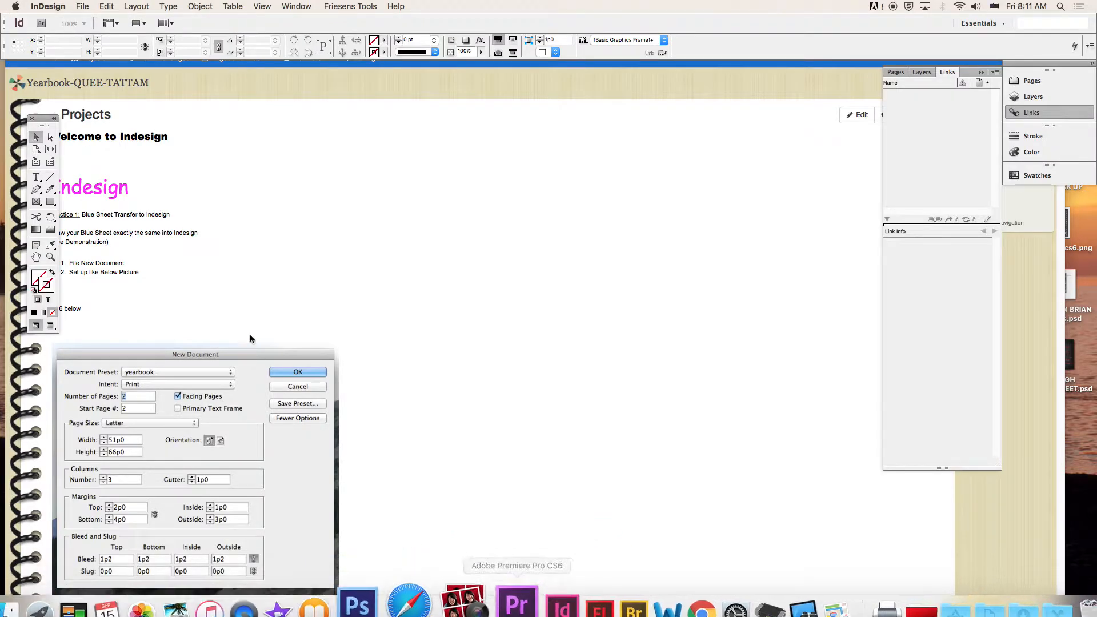
{"action": "left_click", "coordinate": [286, 238]}
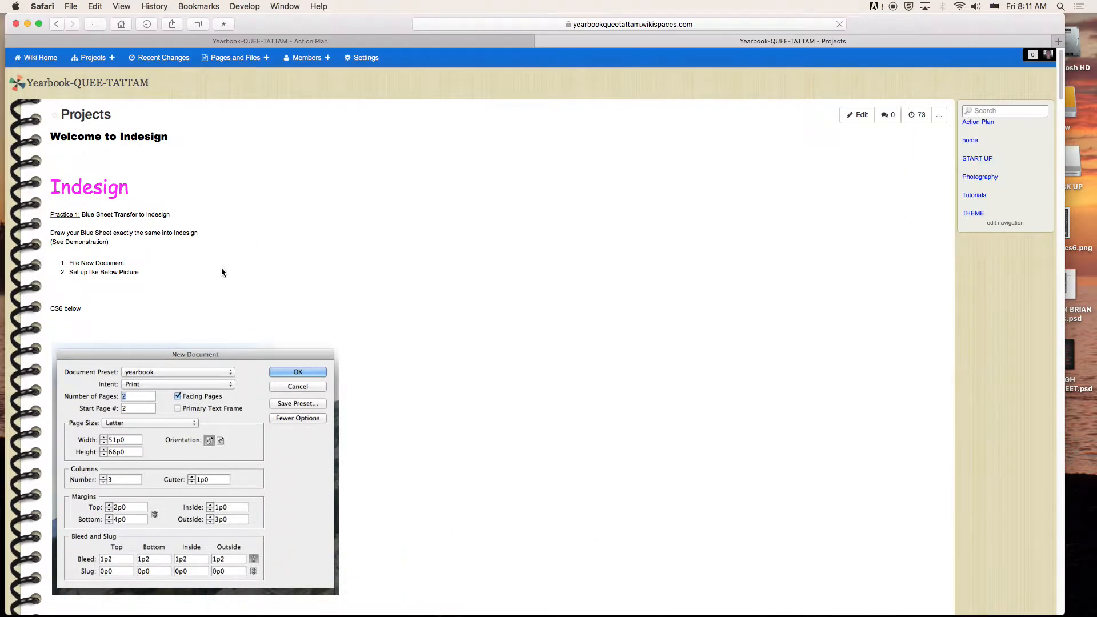
{"action": "scroll", "coordinate": [217, 270], "scroll_direction": "down", "scroll_amount": 3}
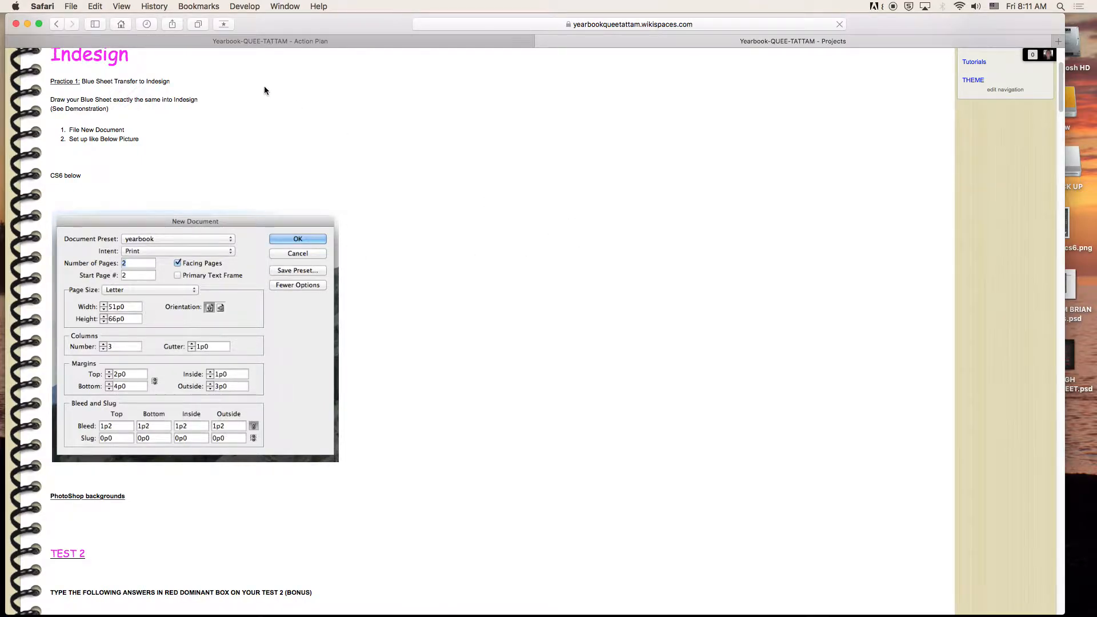
{"action": "scroll", "coordinate": [266, 92], "scroll_direction": "up", "scroll_amount": 3}
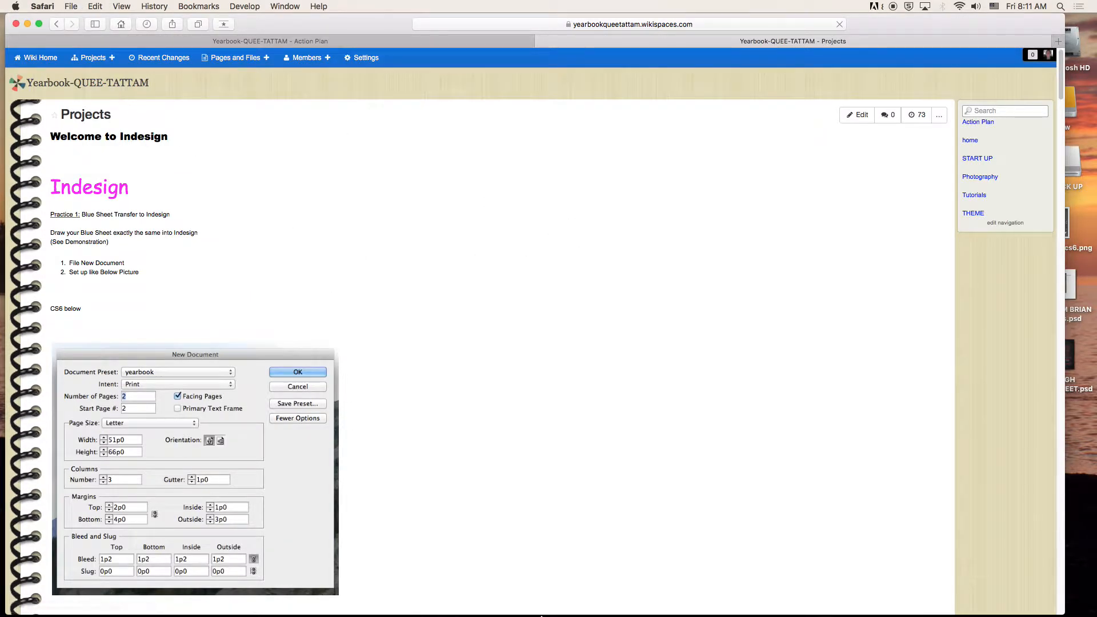
- Switch to InDesign and open the setup for a new document
{"action": "left_click", "coordinate": [526, 585]}
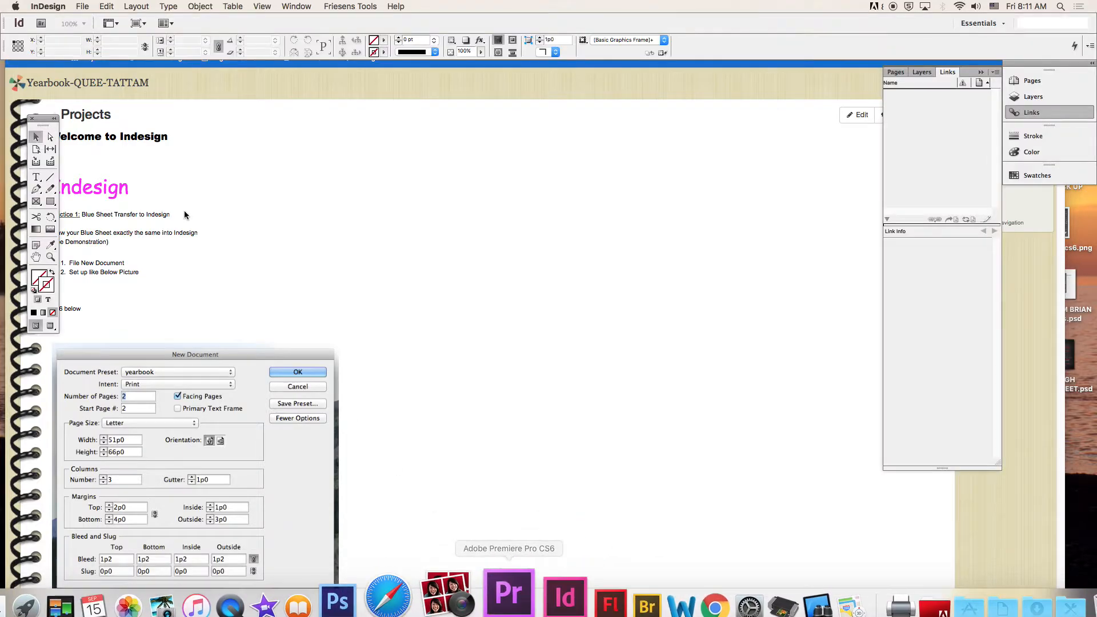
{"action": "left_click", "coordinate": [82, 6]}
{"action": "mouse_move", "coordinate": [97, 22]}
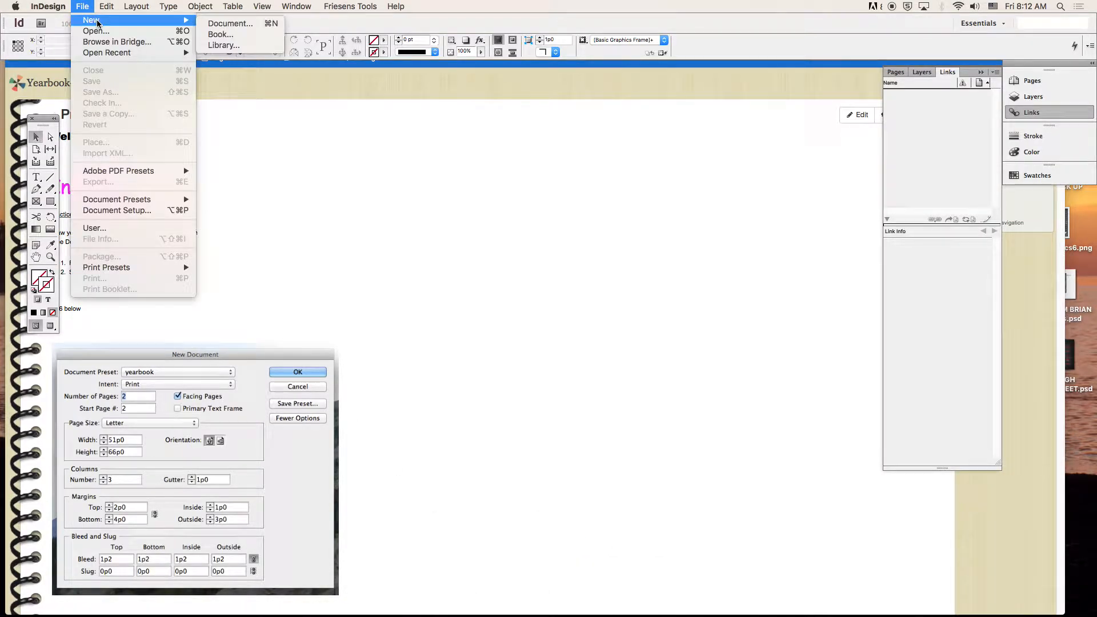
{"action": "left_click", "coordinate": [229, 23]}
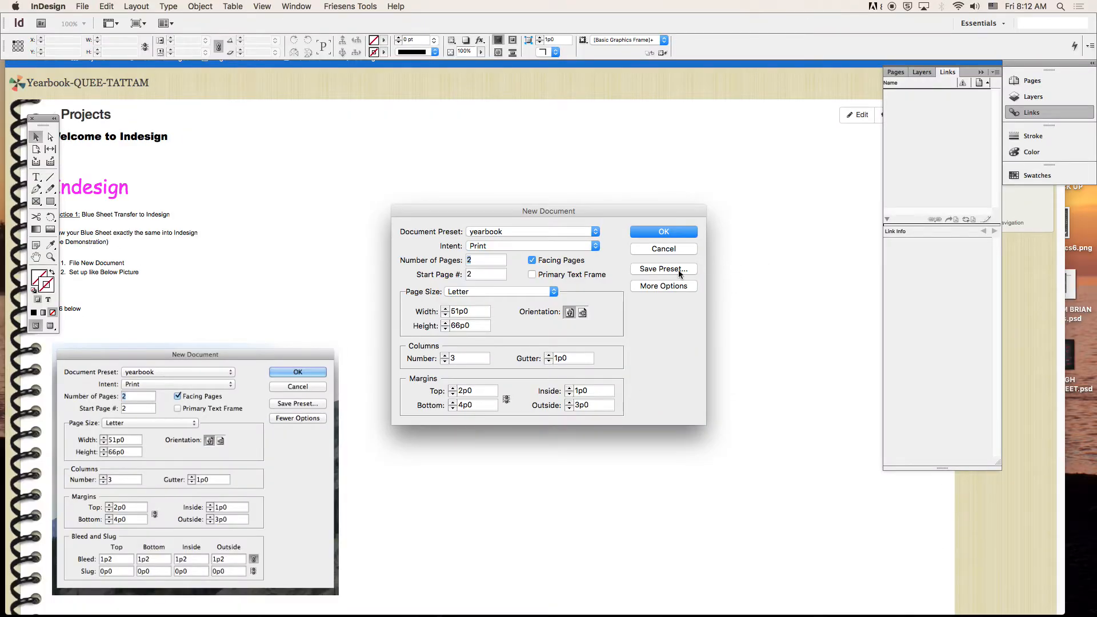
{"action": "left_click", "coordinate": [678, 269]}
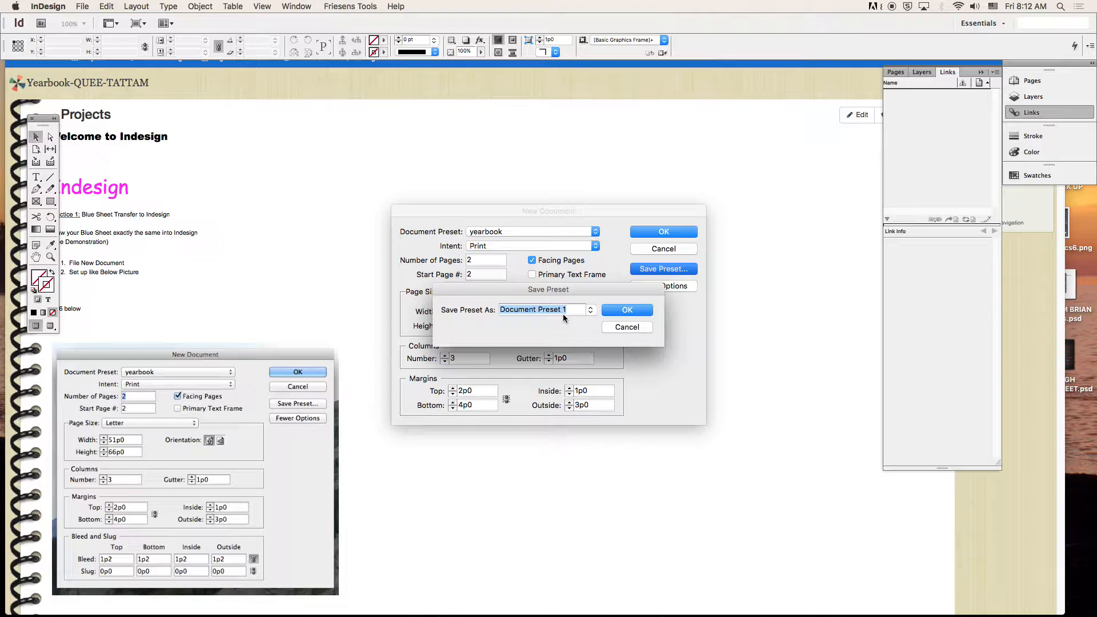
{"action": "left_click", "coordinate": [588, 310]}
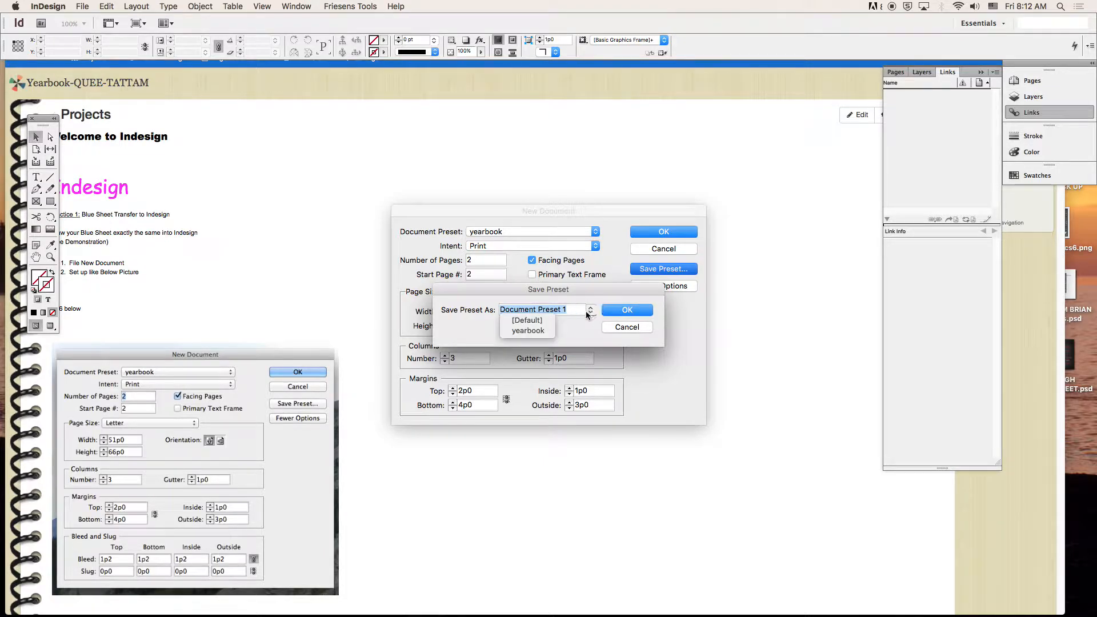
{"action": "left_click", "coordinate": [529, 331]}
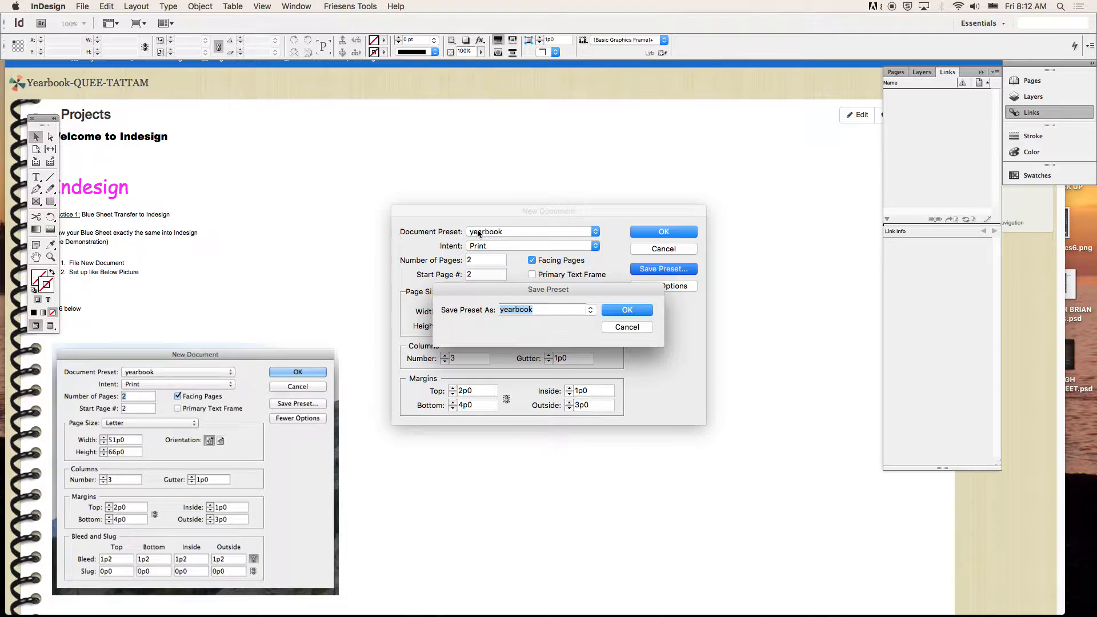
{"action": "left_click", "coordinate": [626, 327]}
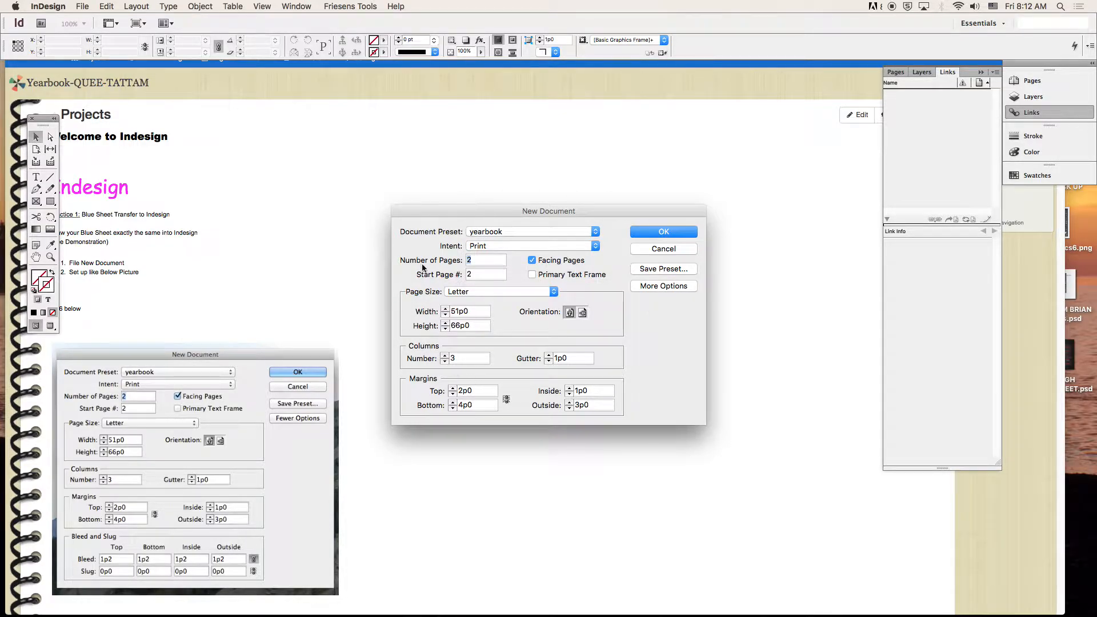
- Create the document from the yearbook preset with two facing Letter pages, starting at page 2, with three columns
{"action": "left_click", "coordinate": [664, 232]}
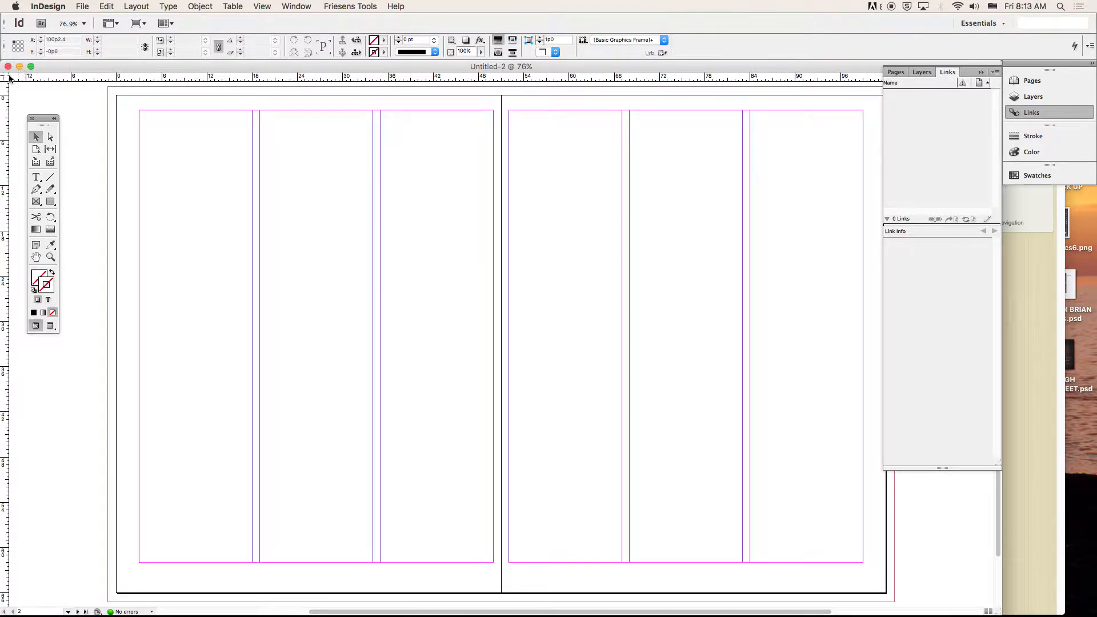
- Set the ruler zero point at the left page's upper-left margin corner, then move it to the right page's upper-left margin corner
{"action": "left_click_drag", "start_coordinate": [5, 77], "coordinate": [138, 109]}
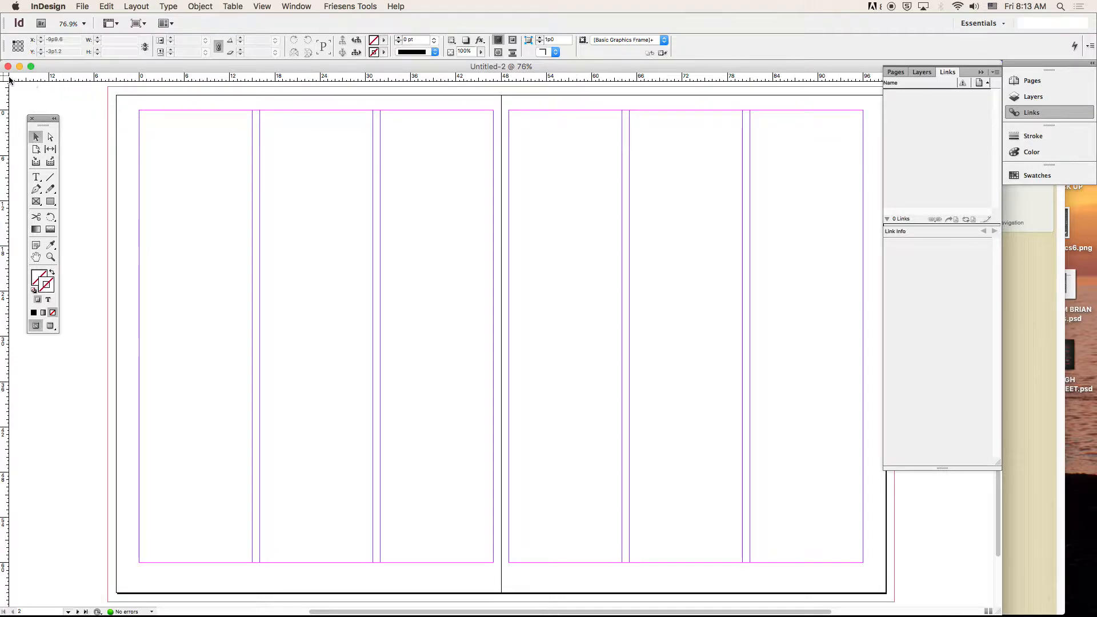
{"action": "left_click_drag", "start_coordinate": [8, 78], "coordinate": [138, 108]}
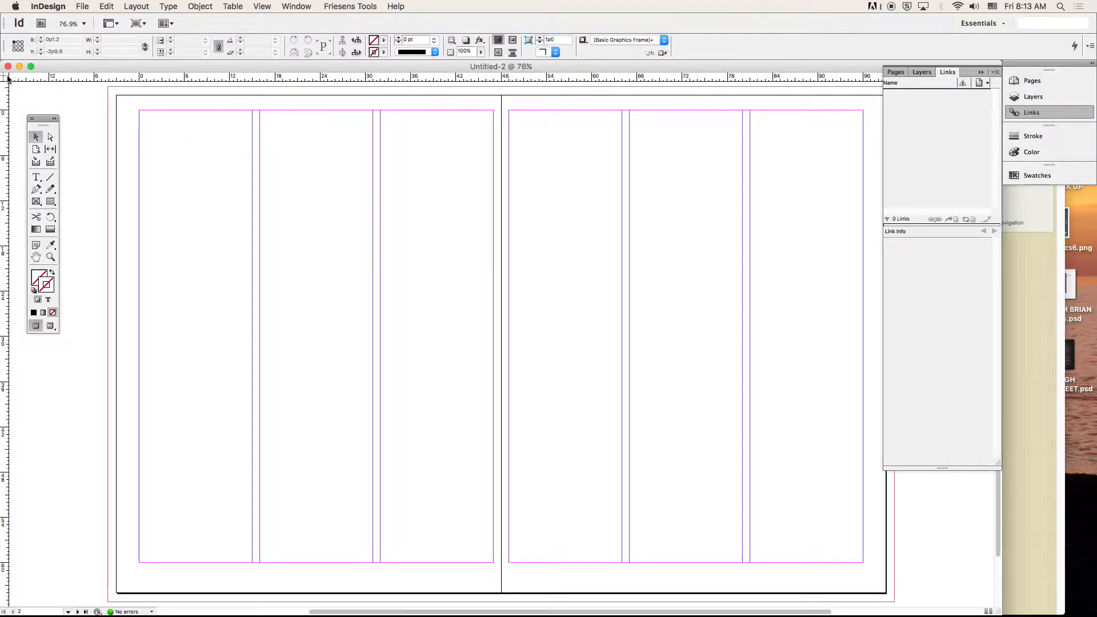
{"action": "left_click_drag", "start_coordinate": [8, 79], "coordinate": [509, 110]}
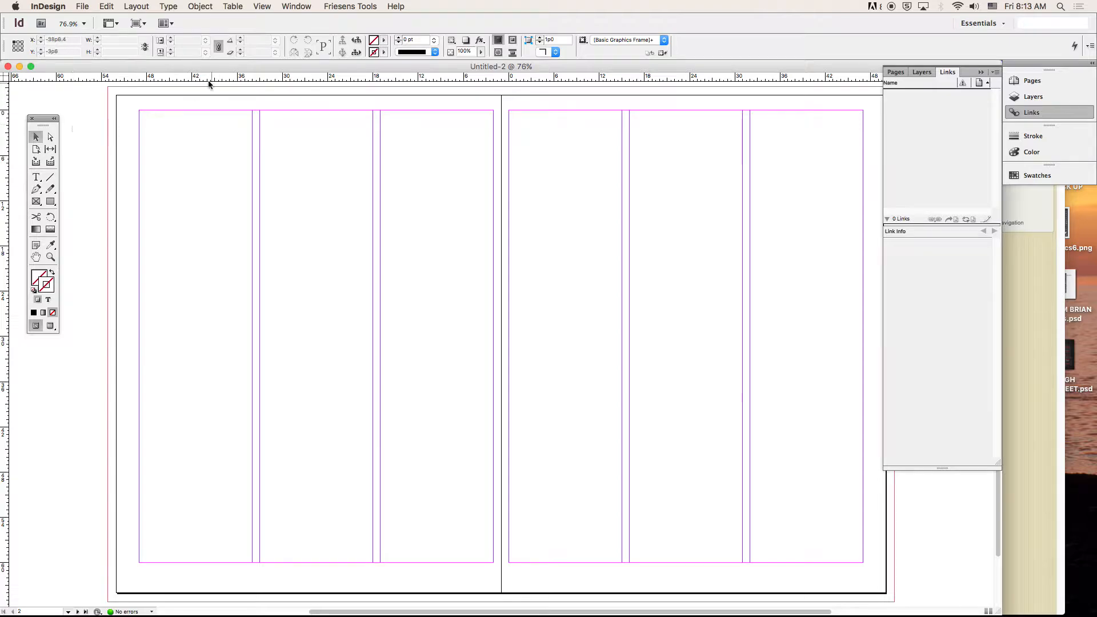
- Add a horizontal ruler guide across the left page and set its Y position to 10p0
{"action": "left_click", "coordinate": [179, 77]}
{"action": "left_click_drag", "start_coordinate": [179, 77], "coordinate": [201, 186]}
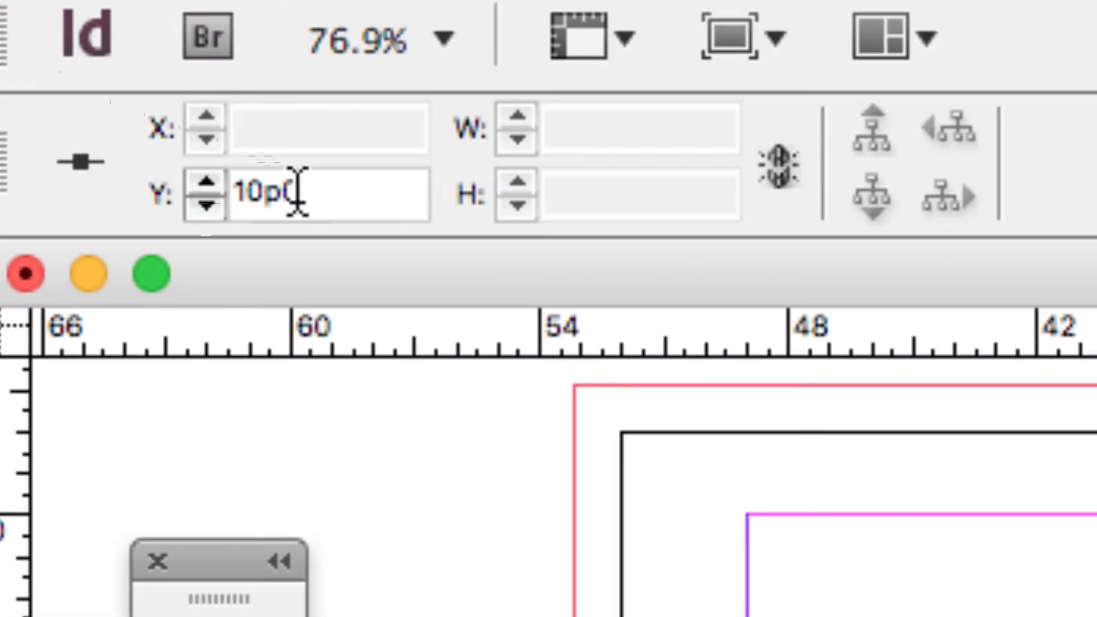
{"action": "left_click_drag", "start_coordinate": [318, 196], "coordinate": [214, 223]}
{"action": "type", "text": "10"}
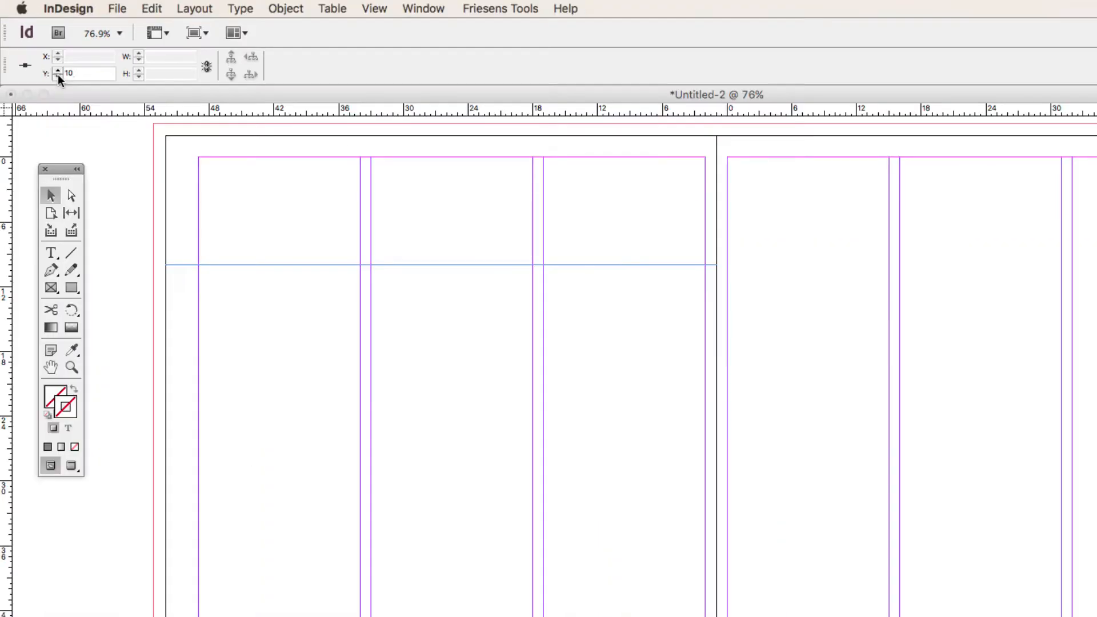
{"action": "key", "text": "Return"}
- Move the horizontal guide on the left page to Y 11p0
{"action": "double_click", "coordinate": [92, 73]}
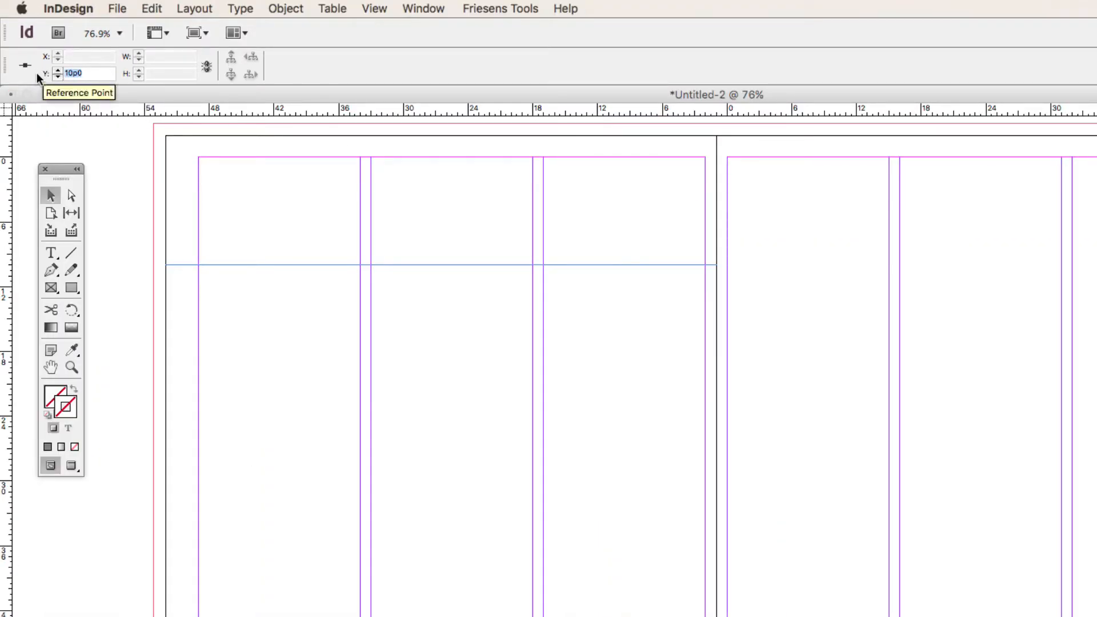
{"action": "type", "text": "11"}
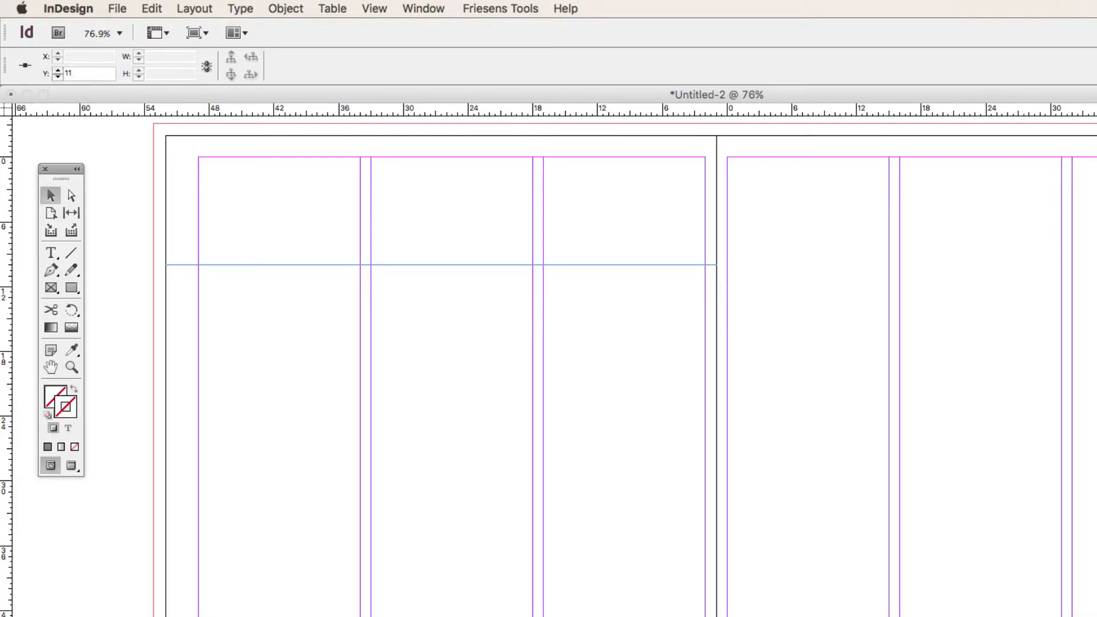
{"action": "key", "text": "Return"}
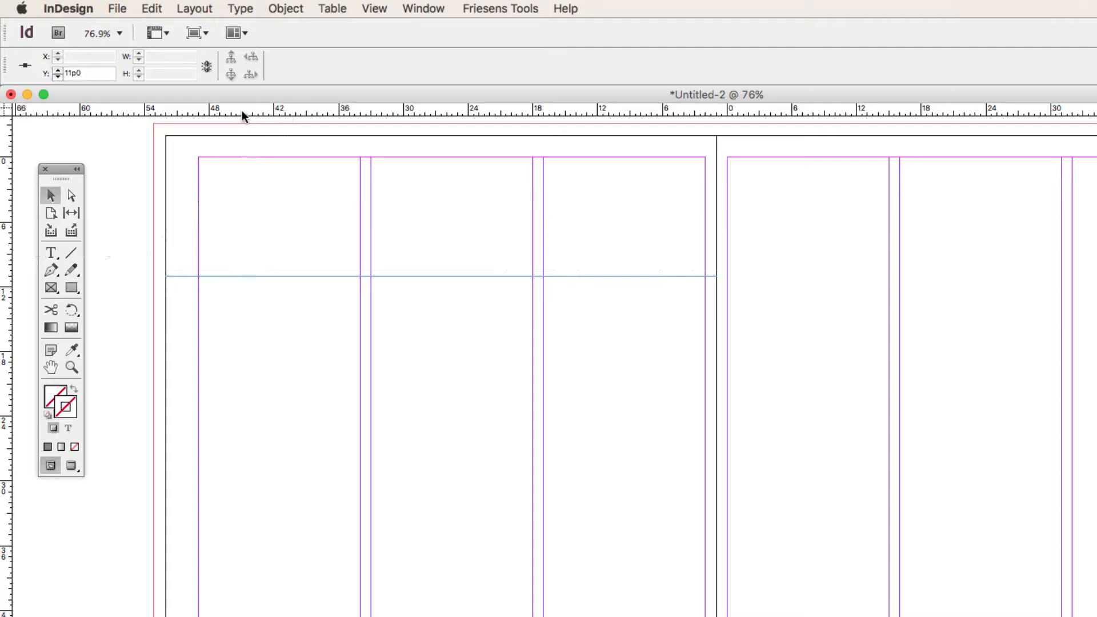
- Add a second horizontal guide lower on the left page and set its Y position to 32p0
{"action": "left_click_drag", "start_coordinate": [251, 117], "coordinate": [299, 511]}
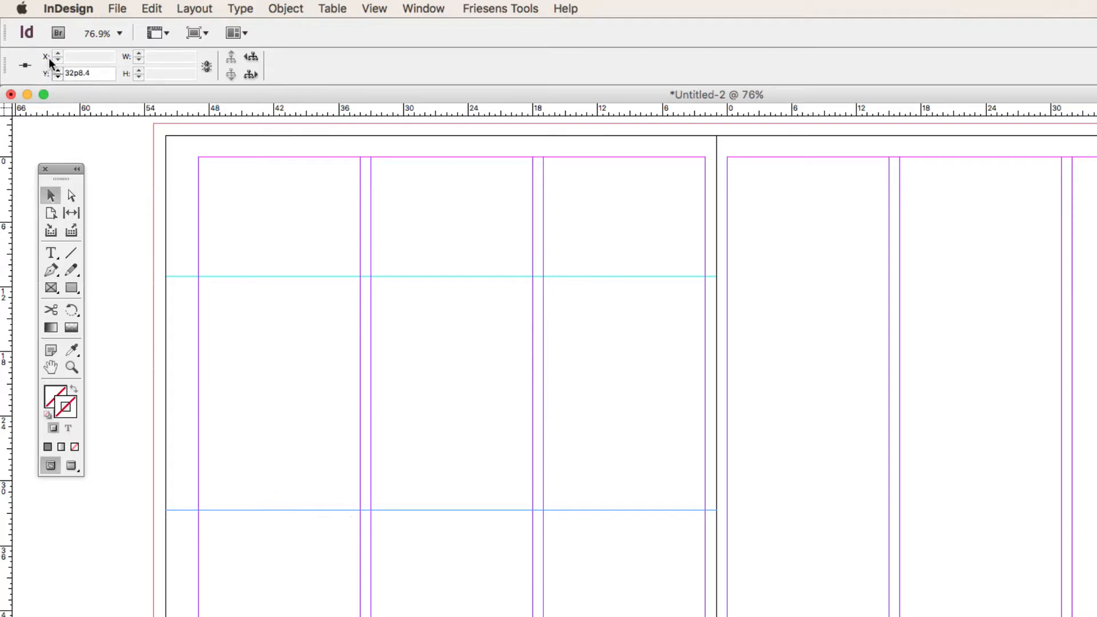
{"action": "double_click", "coordinate": [100, 73]}
{"action": "type", "text": "32p0"}
{"action": "key", "text": "Return"}
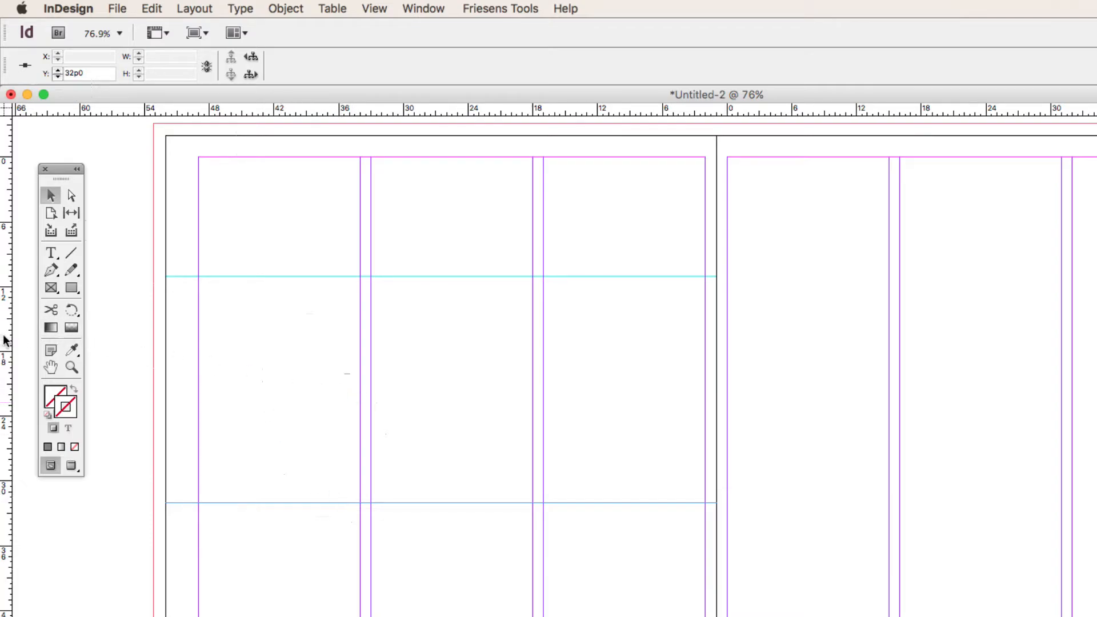
- Add a vertical ruler guide and set its X position to 37p0
{"action": "left_click_drag", "start_coordinate": [7, 341], "coordinate": [330, 350]}
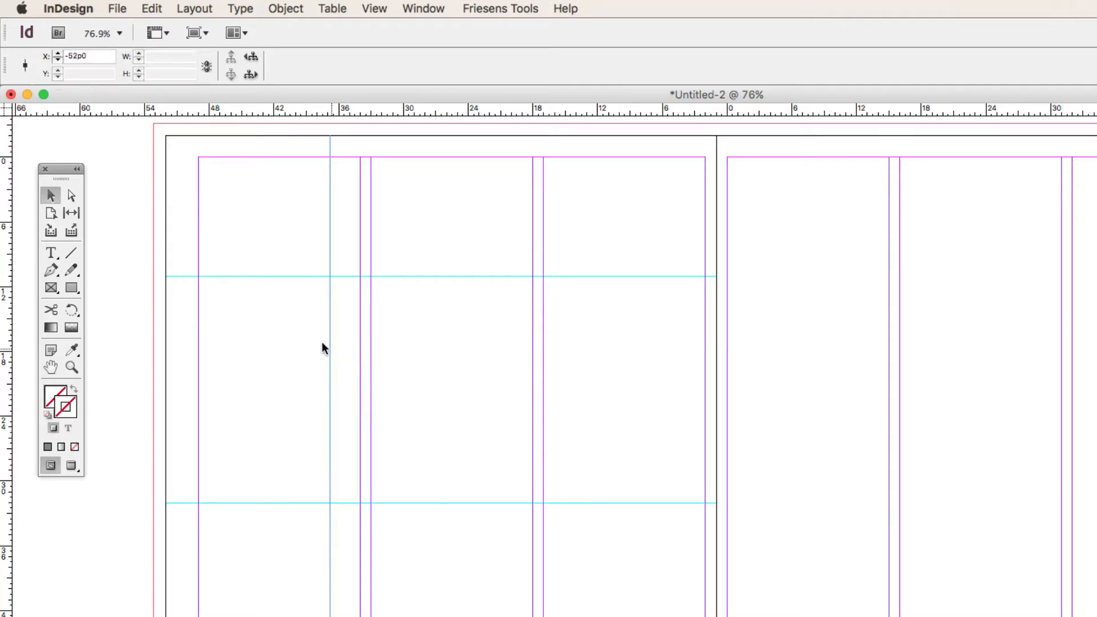
{"action": "left_click", "coordinate": [103, 56]}
{"action": "type", "text": "37"}
{"action": "key", "text": "Return"}
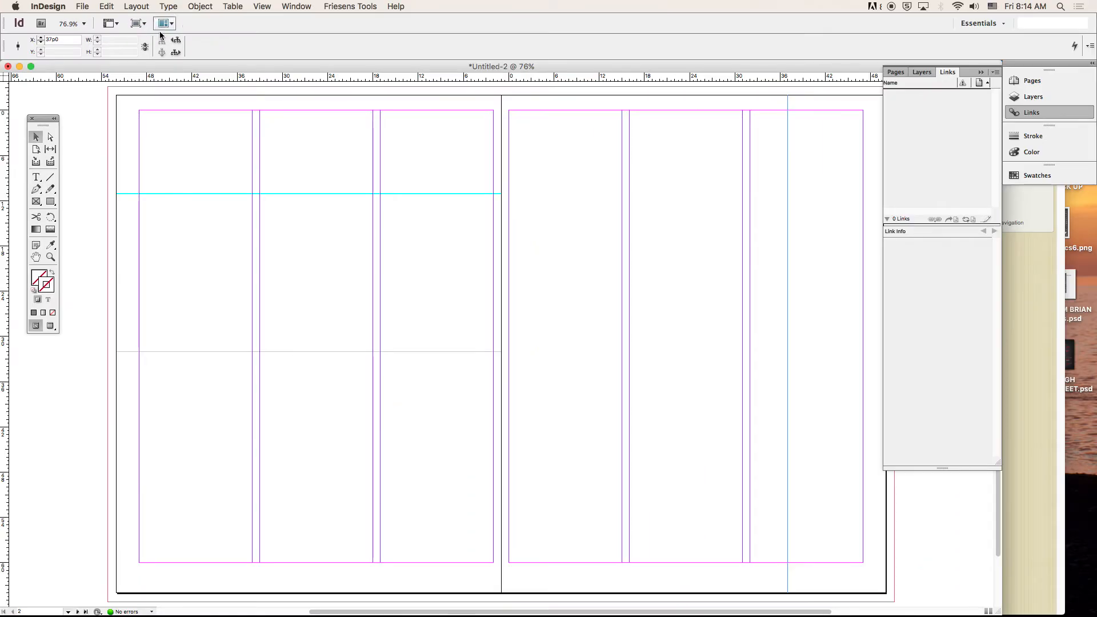
- Shift the document window so its ruler corner is accessible and reset the zero point to the left page's upper-left margin corner
{"action": "left_click_drag", "start_coordinate": [170, 67], "coordinate": [226, 67]}
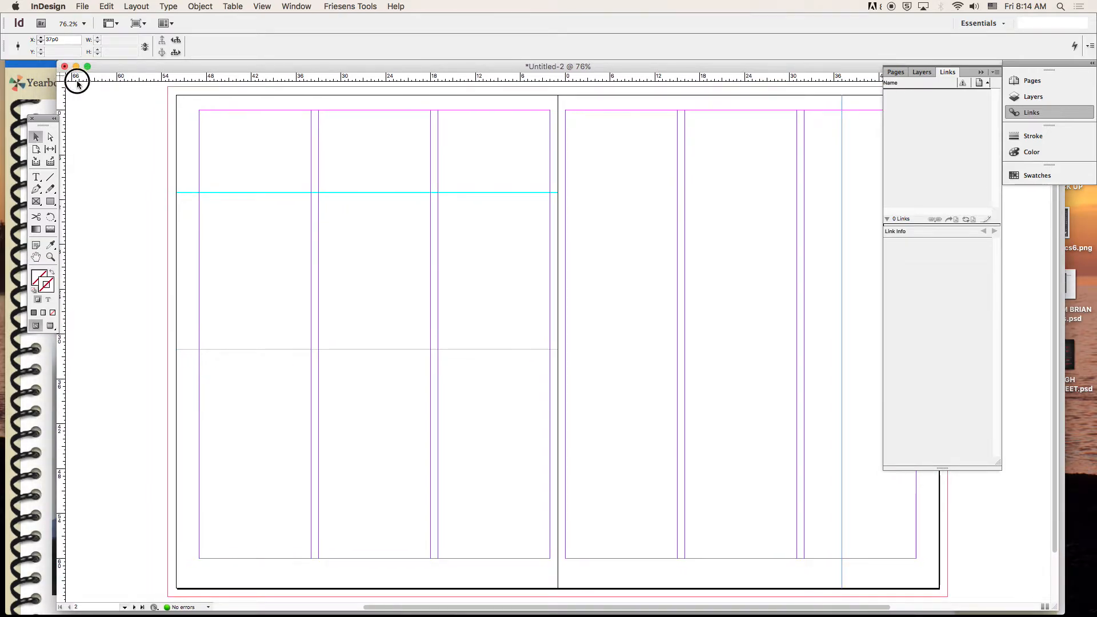
{"action": "left_click_drag", "start_coordinate": [64, 77], "coordinate": [200, 109]}
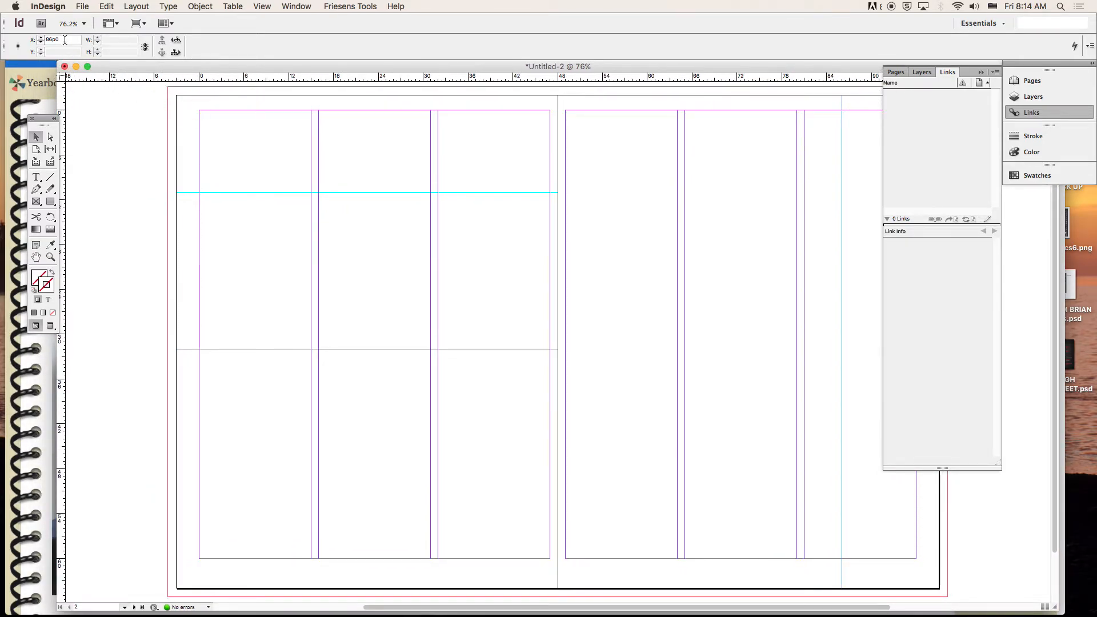
- Add two vertical guides on the left page at X 13p0 and 46p0
{"action": "left_click", "coordinate": [296, 349]}
{"action": "left_click_drag", "start_coordinate": [62, 96], "coordinate": [296, 144]}
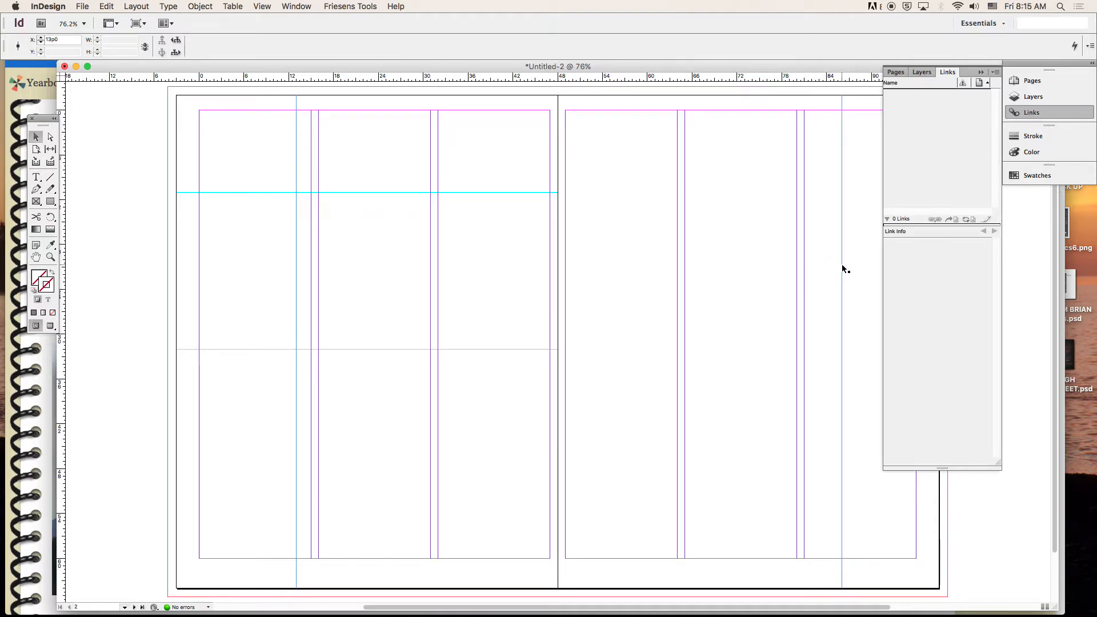
{"action": "left_click", "coordinate": [462, 305]}
{"action": "left_click", "coordinate": [360, 304]}
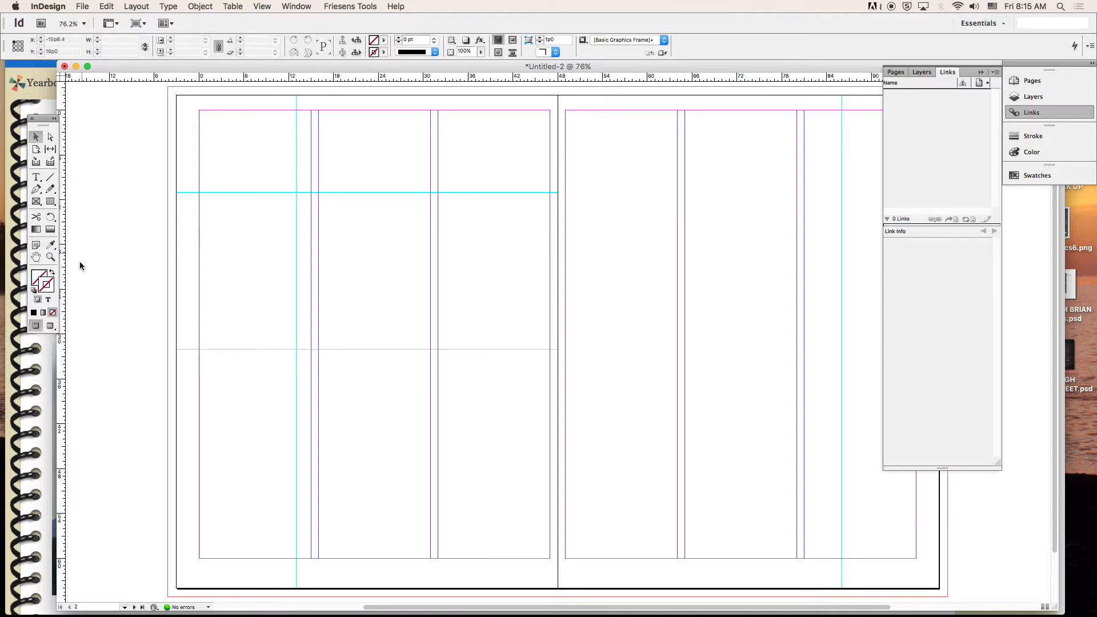
{"action": "left_click_drag", "start_coordinate": [63, 407], "coordinate": [542, 369]}
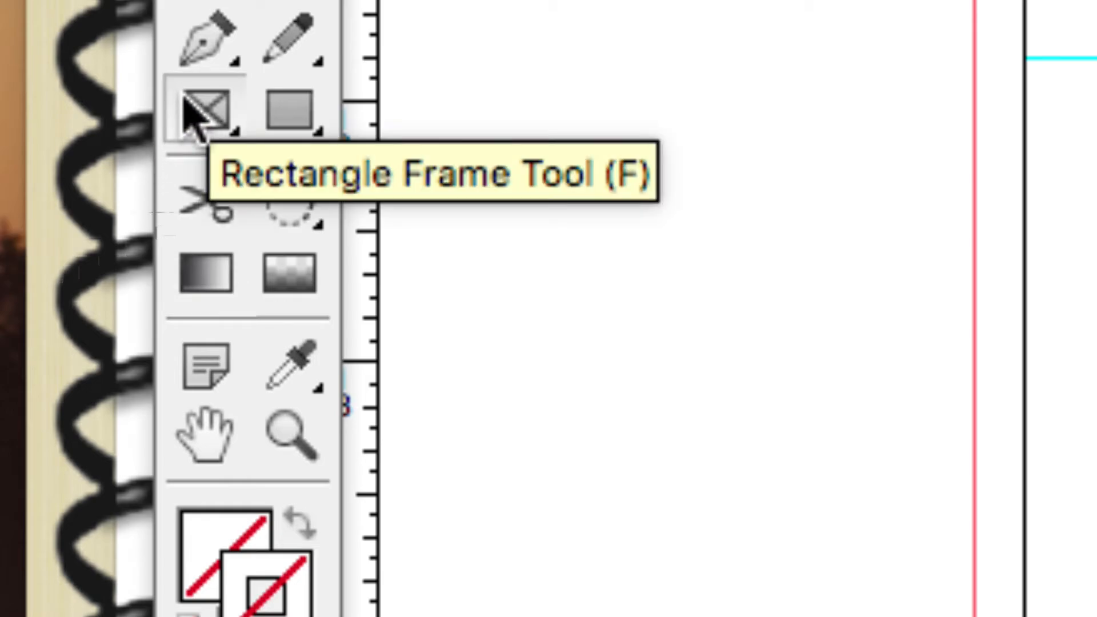
- Draw a rectangle frame about 33 by 21 picas between the left page's guides and give it a 2 pt stroke
{"action": "left_click", "coordinate": [187, 106]}
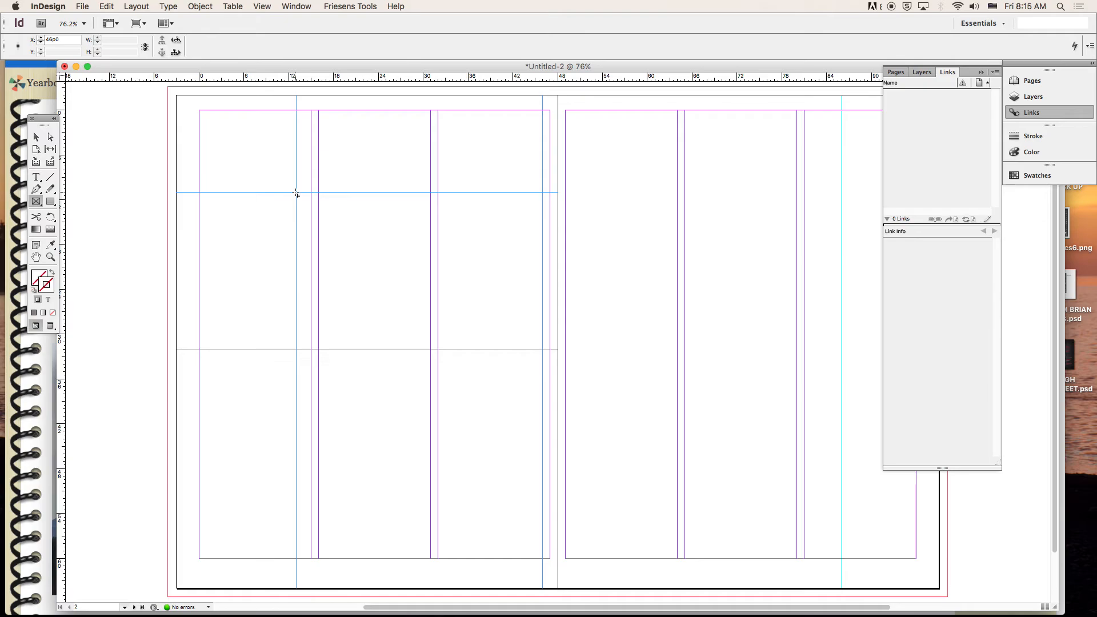
{"action": "left_click_drag", "start_coordinate": [296, 193], "coordinate": [543, 349]}
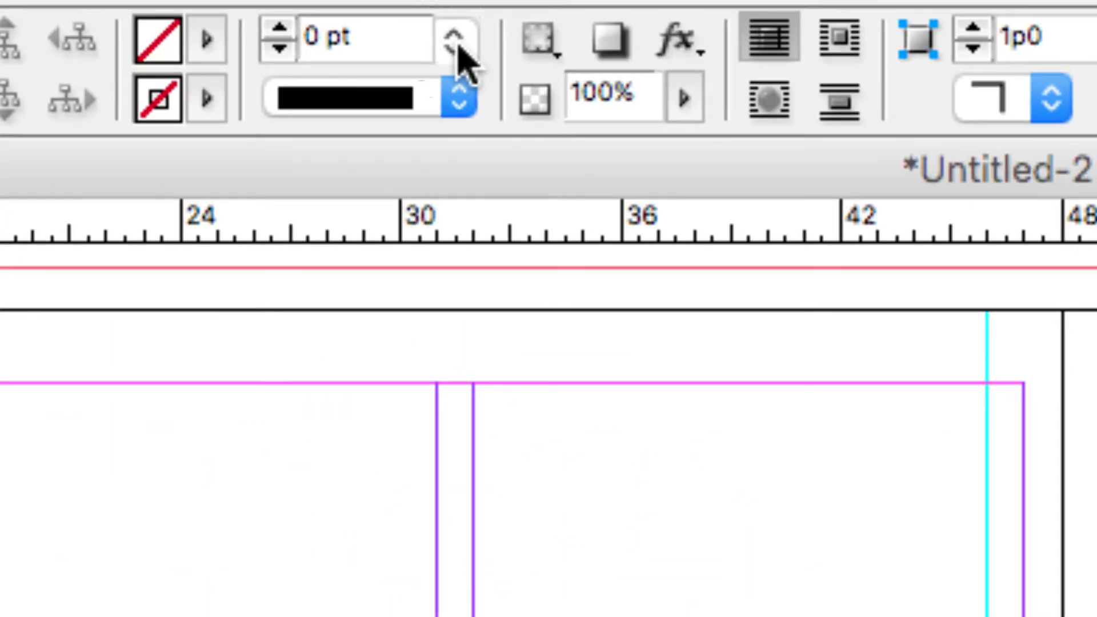
{"action": "left_click", "coordinate": [435, 41]}
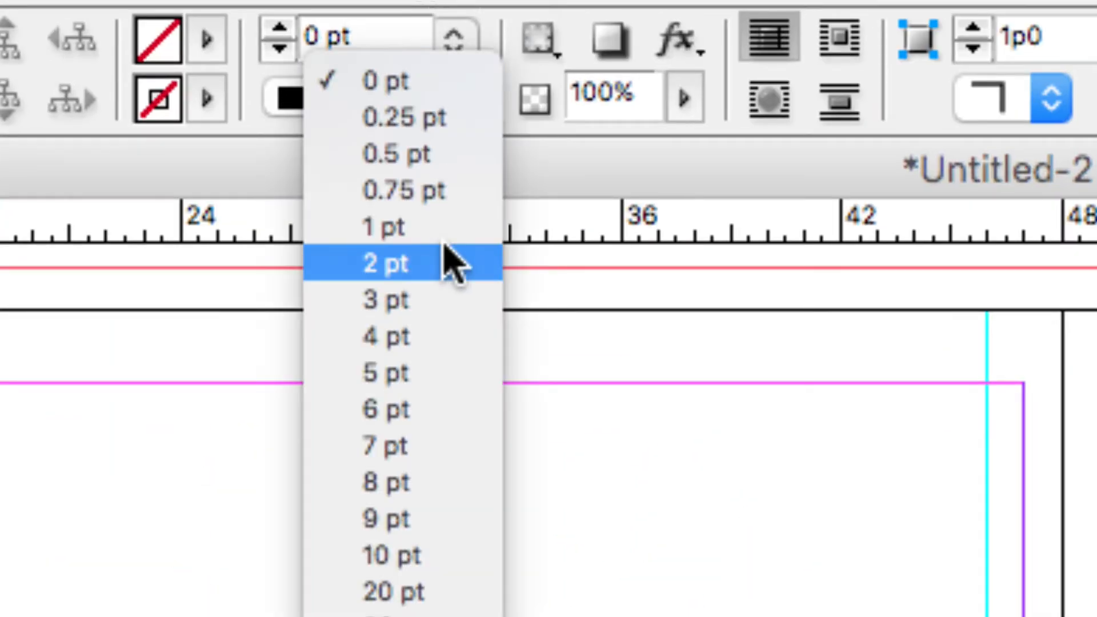
{"action": "left_click", "coordinate": [448, 259]}
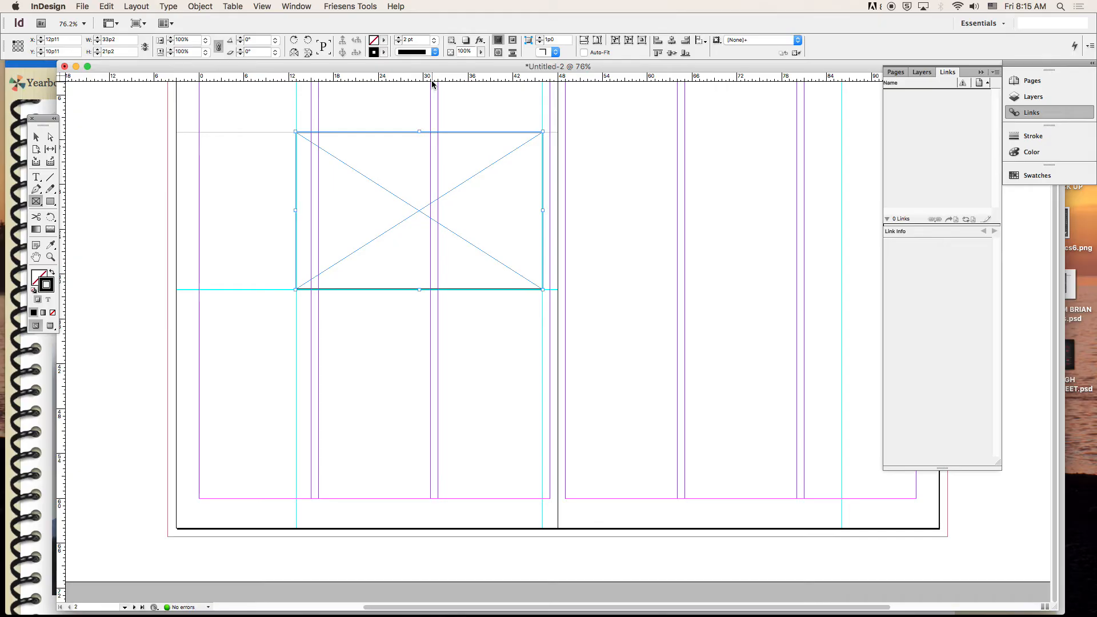
- Deselect the frame and preview the spread without guides or frame edges
{"action": "left_click", "coordinate": [36, 138]}
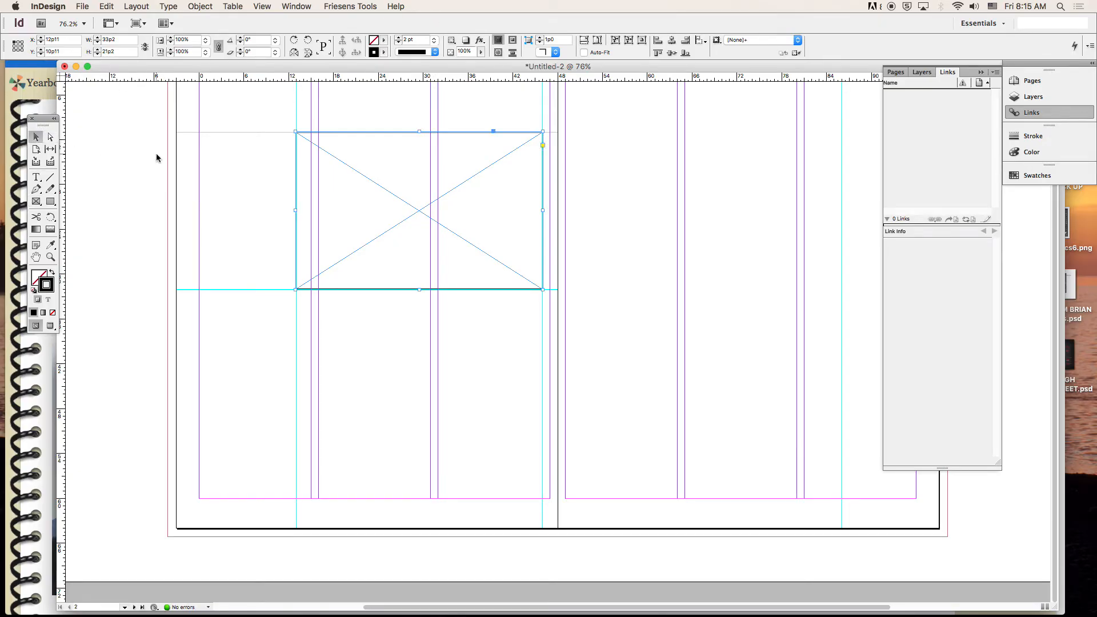
{"action": "left_click", "coordinate": [219, 169]}
{"action": "key", "text": "w"}
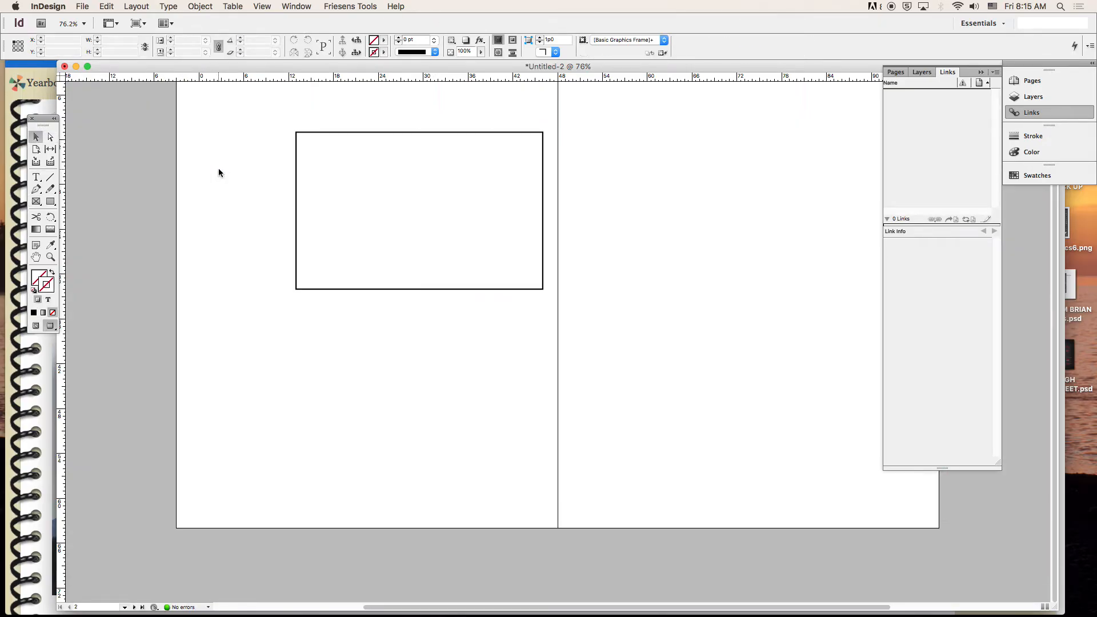
- Return to the normal view with guides and add a vertical guide on the left page at X 12p0
{"action": "key", "text": "w"}
{"action": "key", "text": "w"}
{"action": "key", "text": "w"}
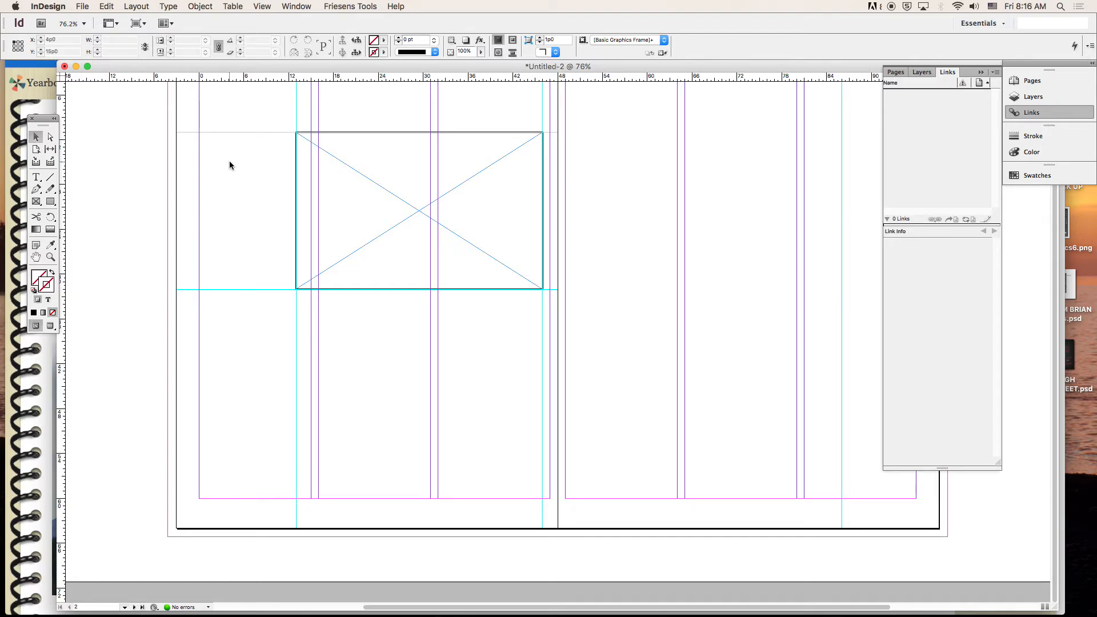
{"action": "left_click_drag", "start_coordinate": [64, 110], "coordinate": [286, 133]}
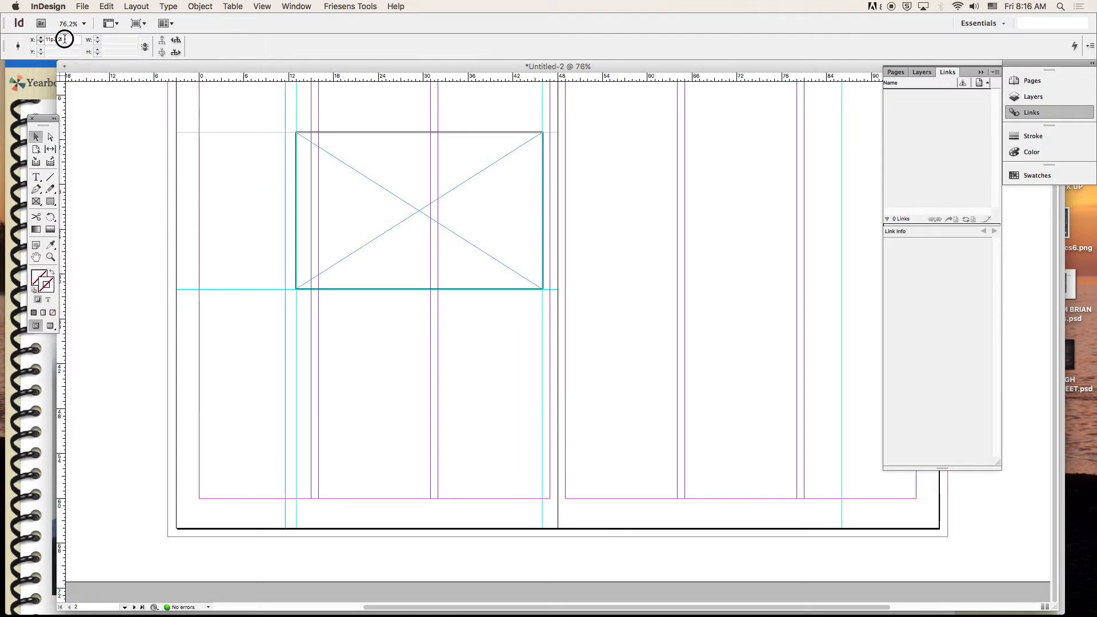
{"action": "left_click_drag", "start_coordinate": [66, 40], "coordinate": [31, 40]}
{"action": "type", "text": "11"}
{"action": "key", "text": "Return"}
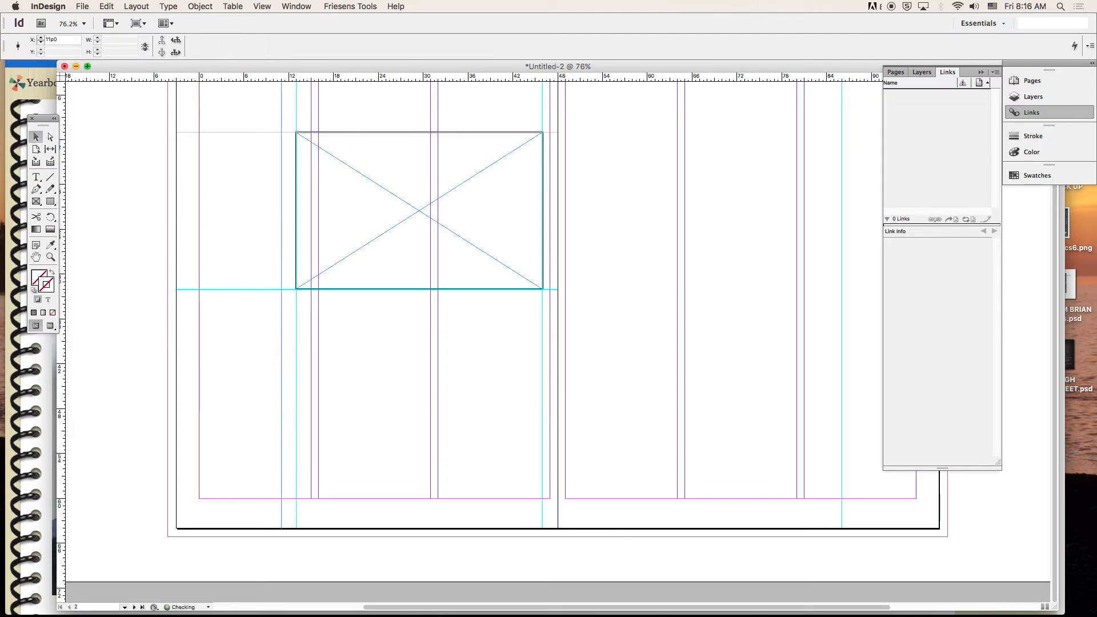
{"action": "left_click_drag", "start_coordinate": [61, 40], "coordinate": [21, 43]}
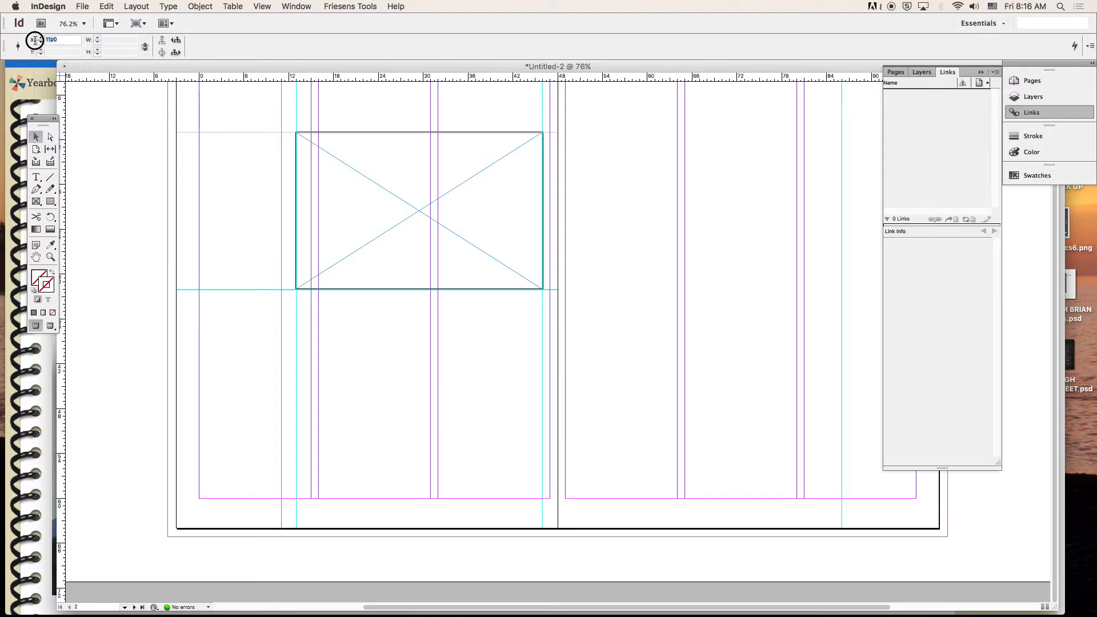
{"action": "type", "text": "12"}
{"action": "key", "text": "Return"}
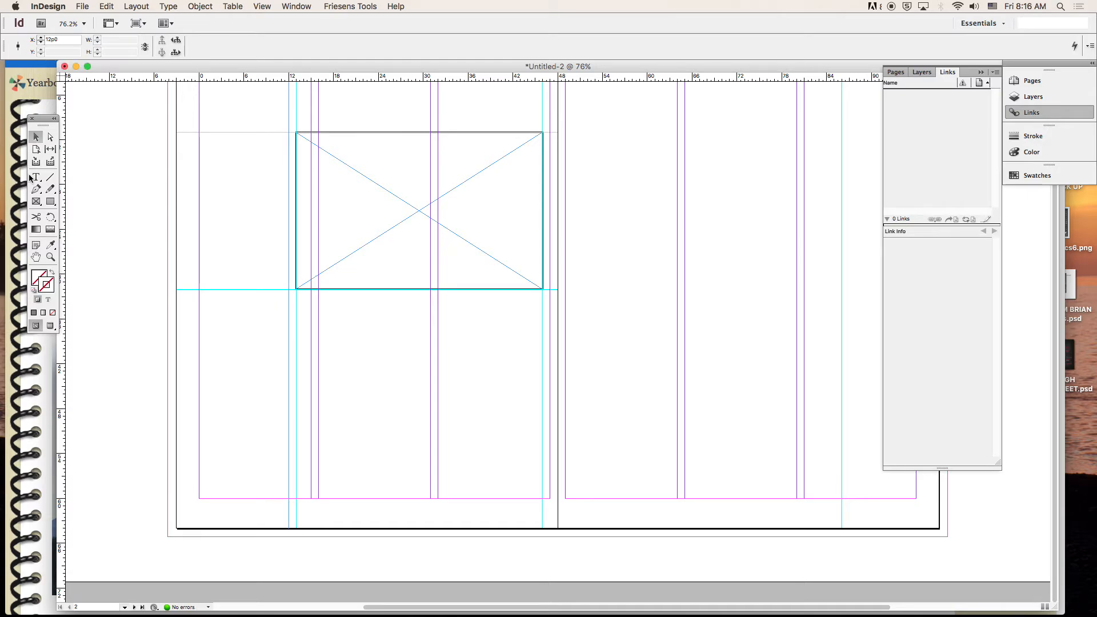
- Draw a 12 by 21 pica rectangle between the left margin and the 12p0 guide, give it a 2 pt stroke, and toggle the preview
{"action": "left_click", "coordinate": [55, 205]}
{"action": "left_click_drag", "start_coordinate": [199, 132], "coordinate": [288, 290]}
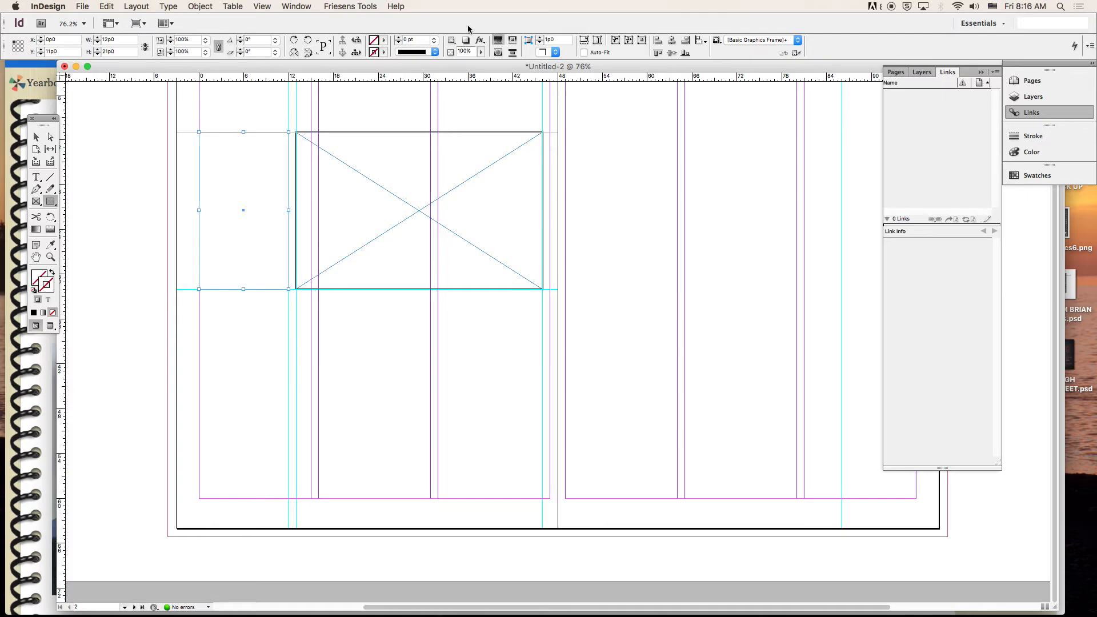
{"action": "left_click", "coordinate": [435, 40]}
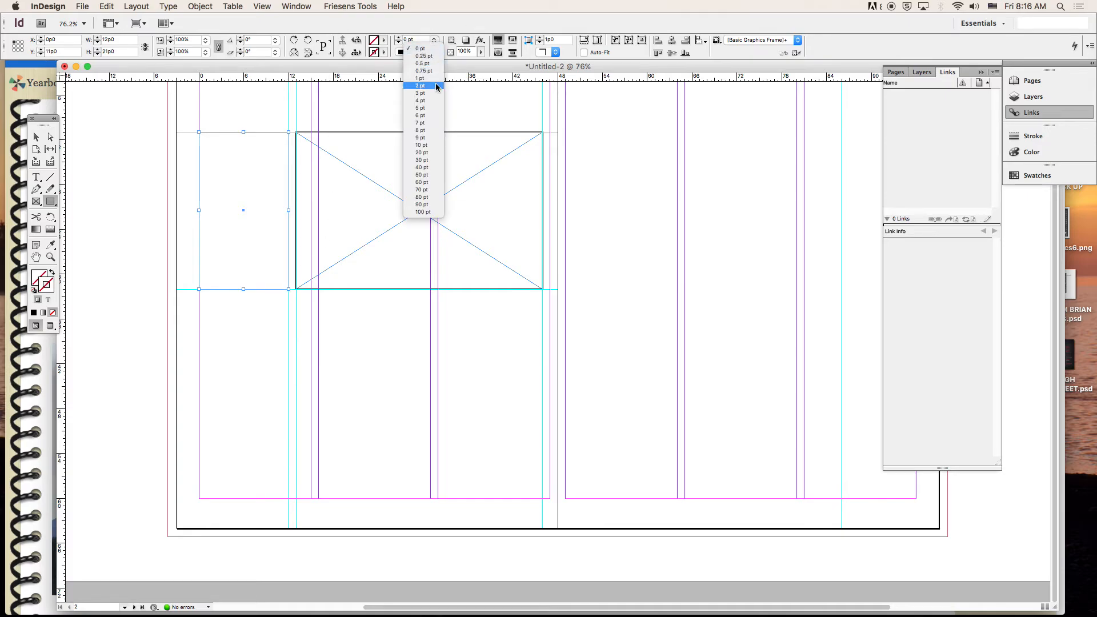
{"action": "left_click", "coordinate": [437, 86]}
{"action": "left_click", "coordinate": [36, 138]}
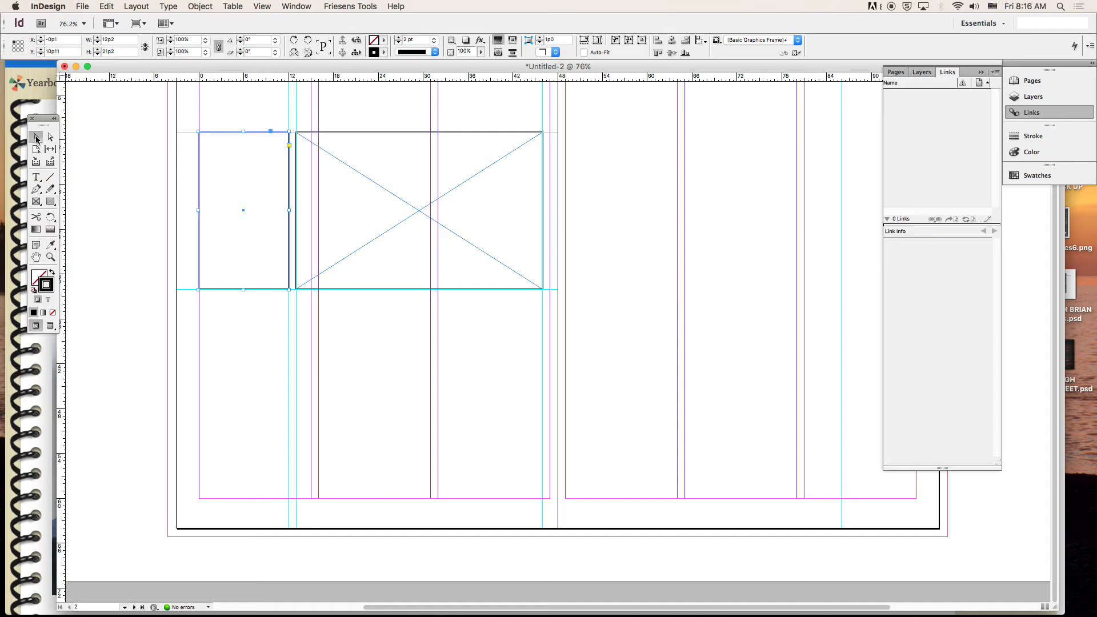
{"action": "key", "text": "w"}
{"action": "key", "text": "w"}
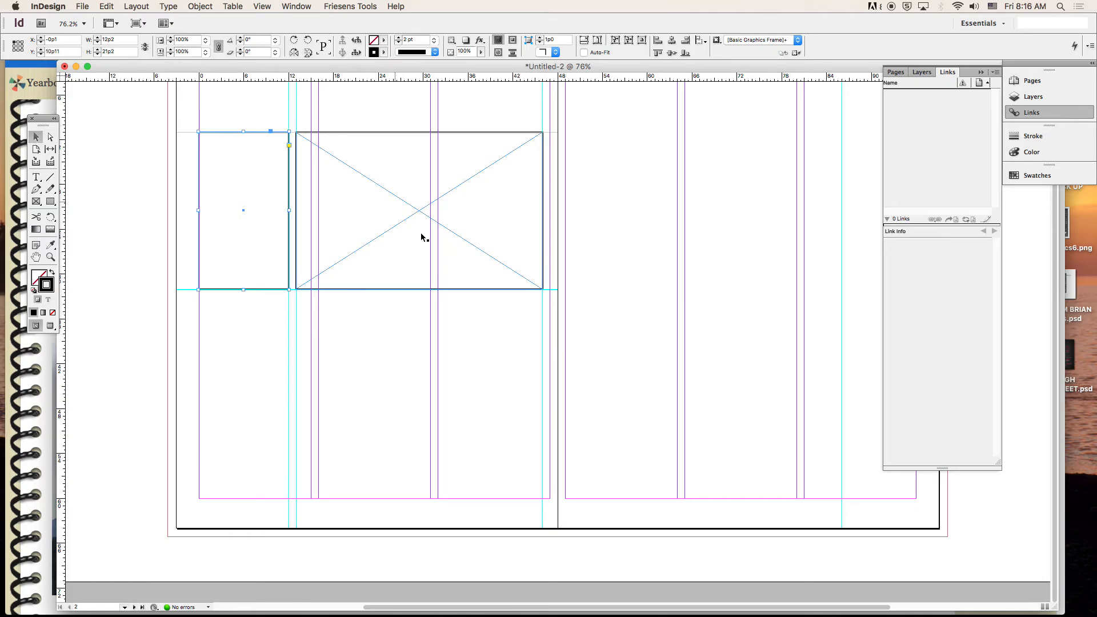
- Add three horizontal guides across the left page below the two frames
{"action": "left_click_drag", "start_coordinate": [425, 78], "coordinate": [411, 355]}
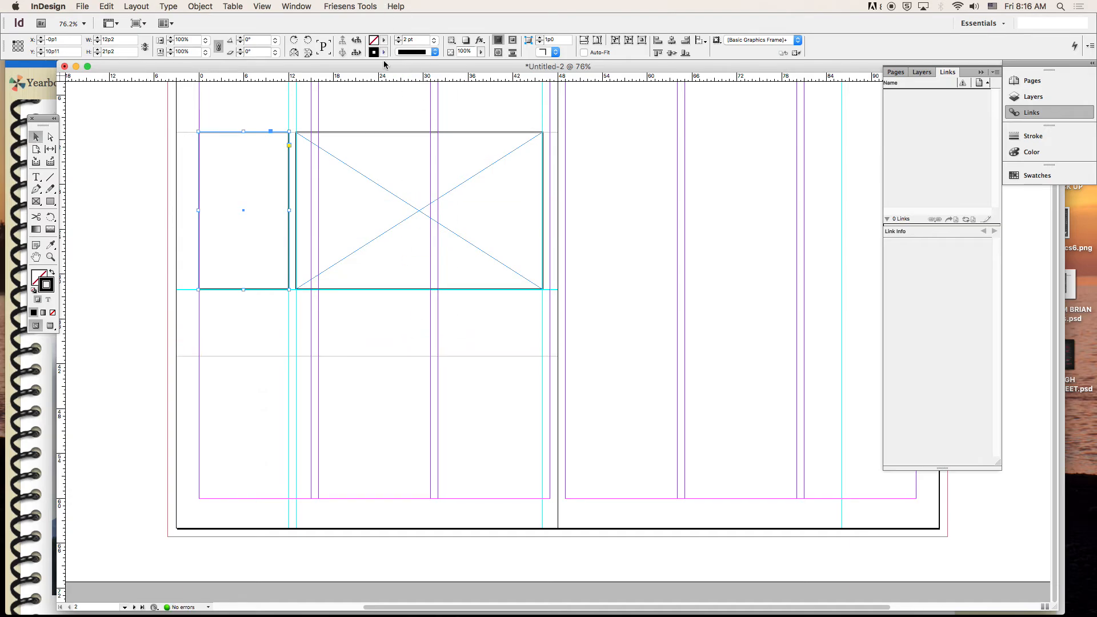
{"action": "left_click_drag", "start_coordinate": [389, 84], "coordinate": [391, 416]}
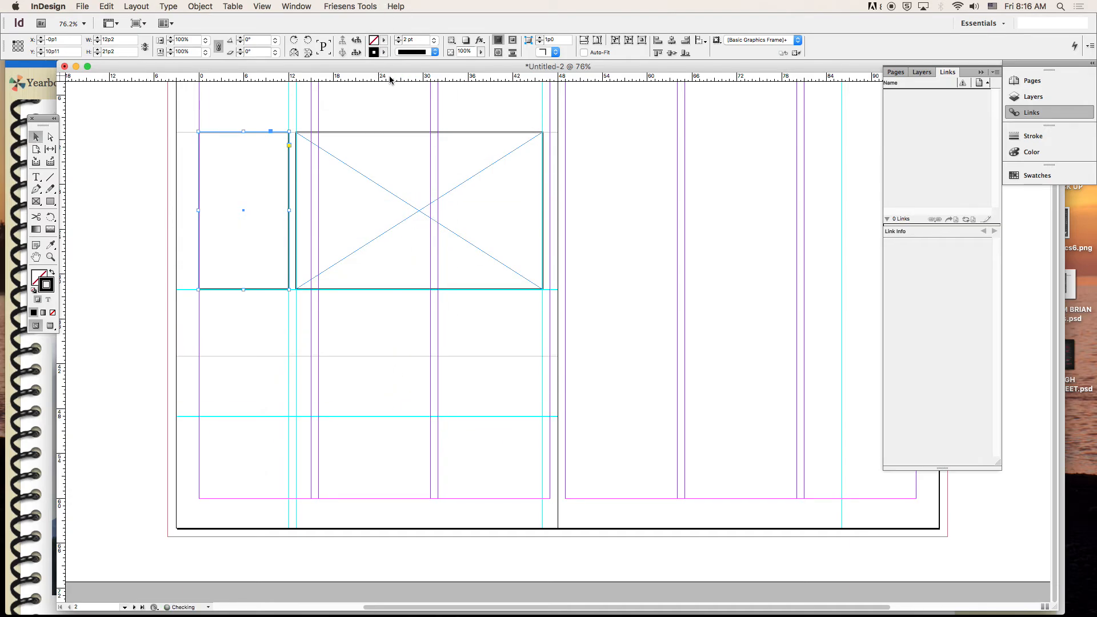
{"action": "left_click_drag", "start_coordinate": [390, 80], "coordinate": [403, 390]}
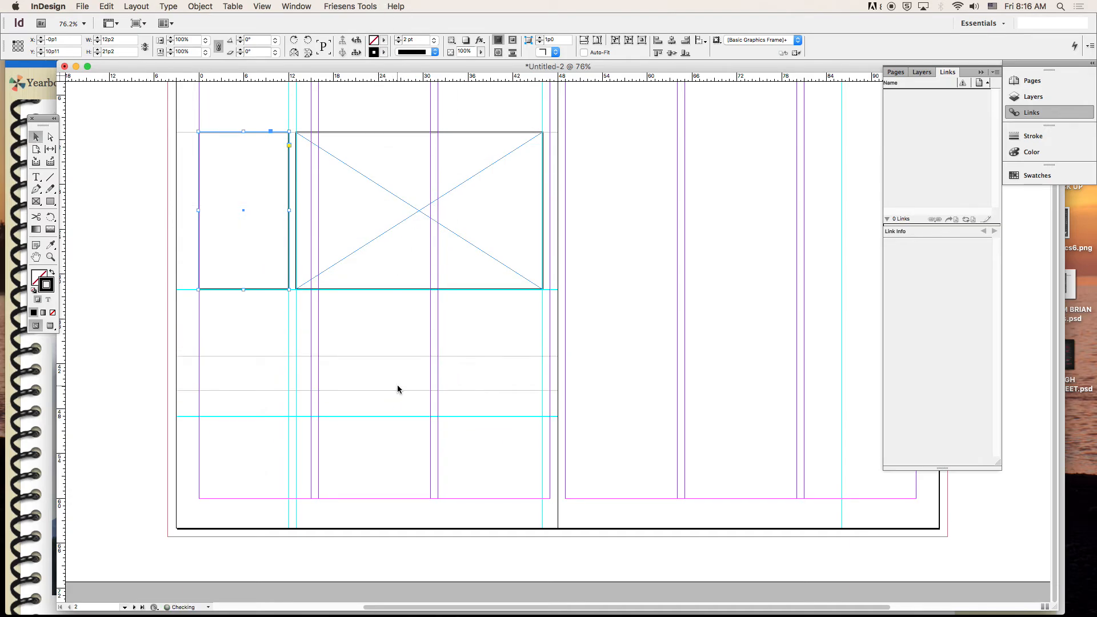
- Delete the three horizontal guides below the frames on the left page
{"action": "left_click", "coordinate": [393, 356]}
{"action": "key", "text": "Delete"}
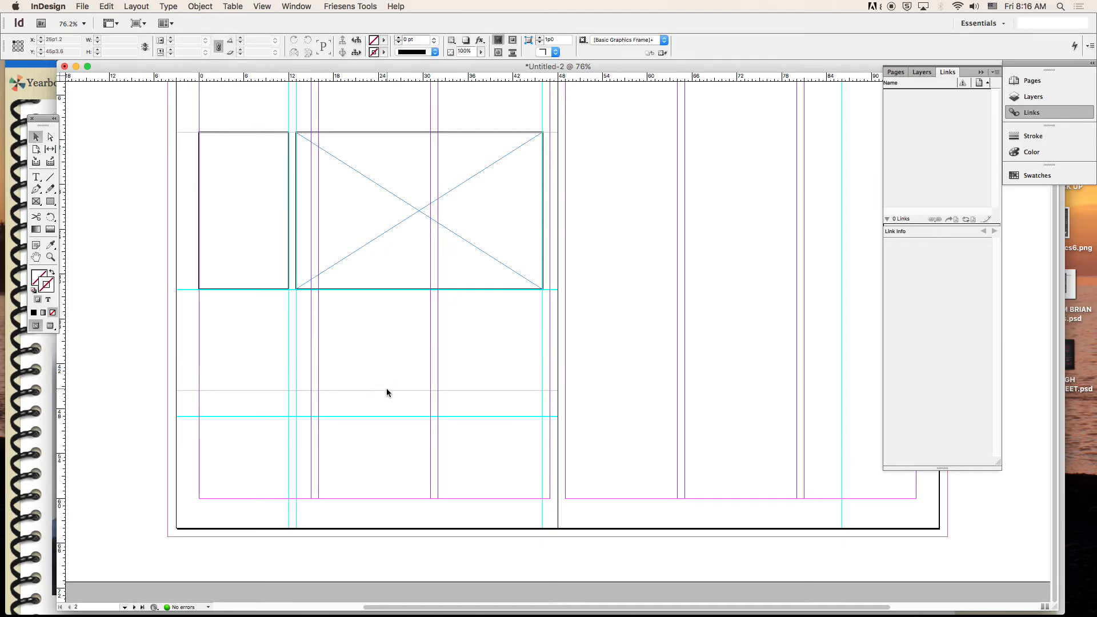
{"action": "left_click", "coordinate": [387, 391]}
{"action": "key", "text": "Delete"}
{"action": "left_click", "coordinate": [390, 416]}
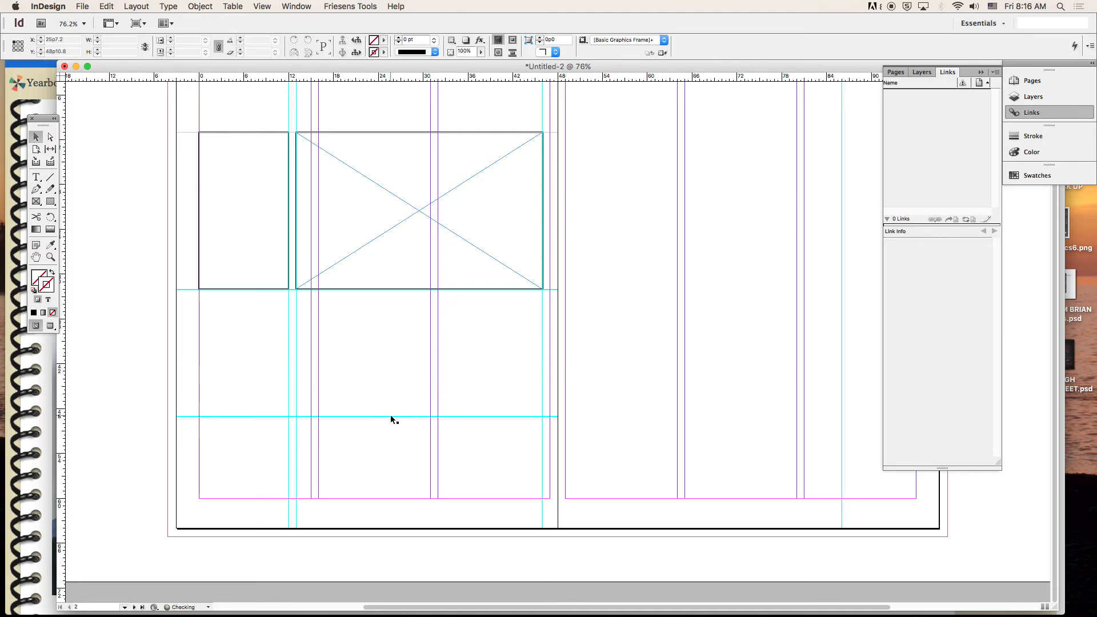
{"action": "key", "text": "Delete"}
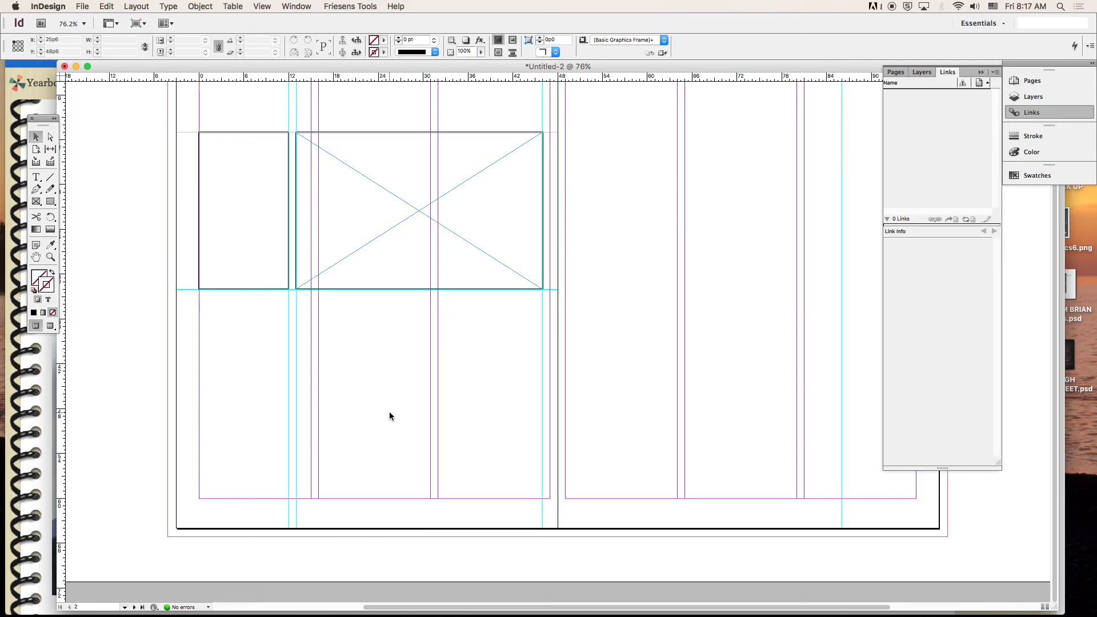
- Save the document to the Desktop as "LAST FIRST practice 1" in InDesign CS6 document format
{"action": "scroll", "coordinate": [327, 384], "scroll_direction": "up", "scroll_amount": 3}
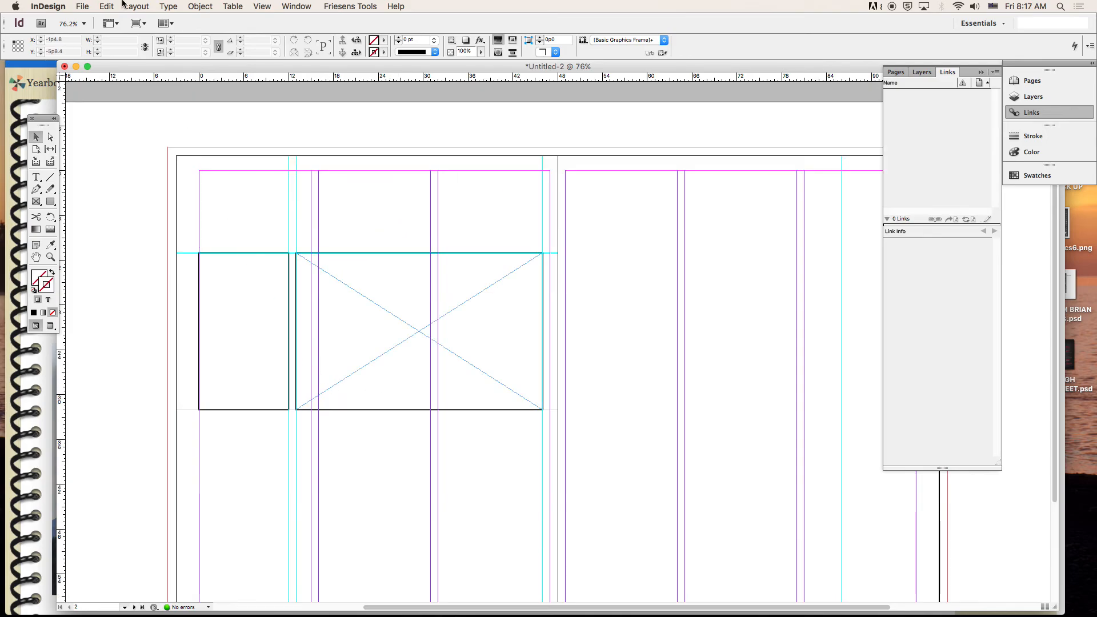
{"action": "left_click", "coordinate": [91, 6]}
{"action": "mouse_move", "coordinate": [98, 26]}
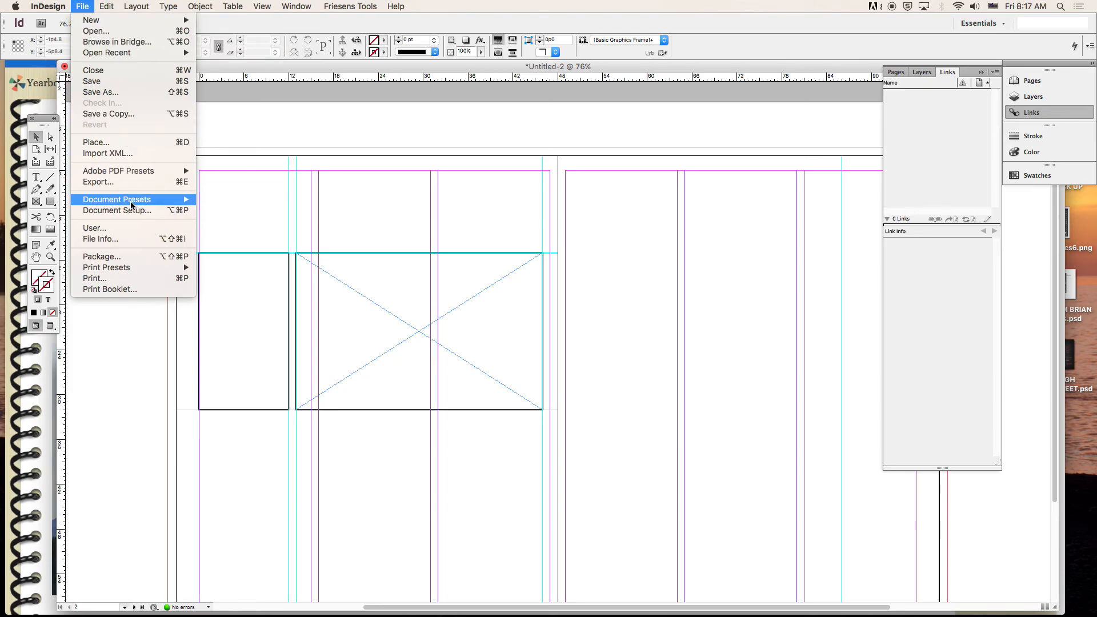
{"action": "left_click", "coordinate": [111, 95]}
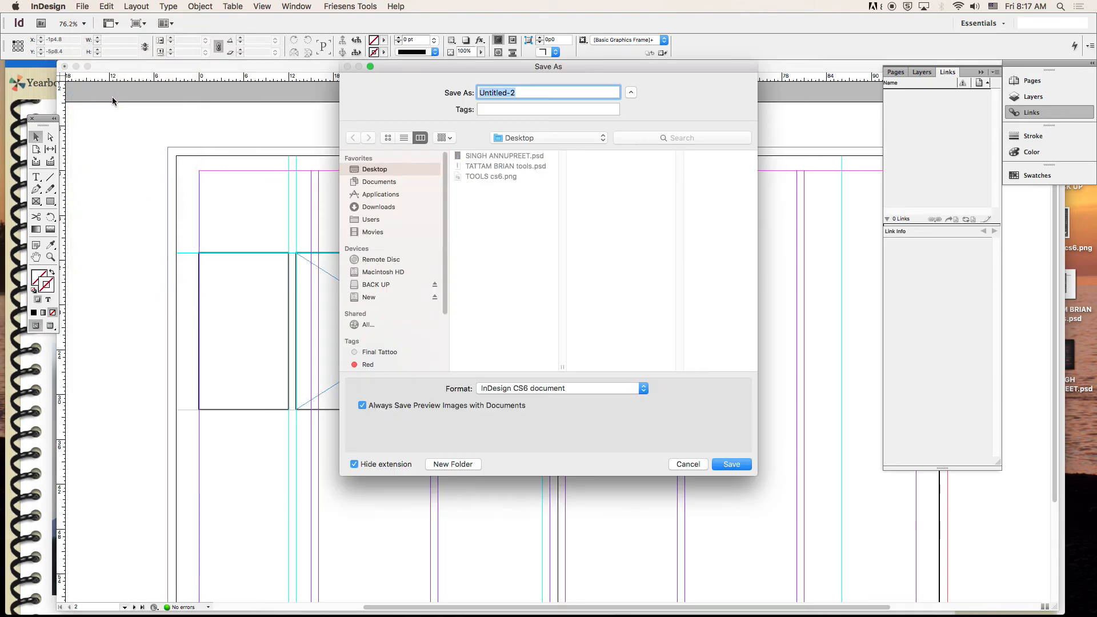
{"action": "key", "text": "BackSpace"}
{"action": "type", "text": "T"}
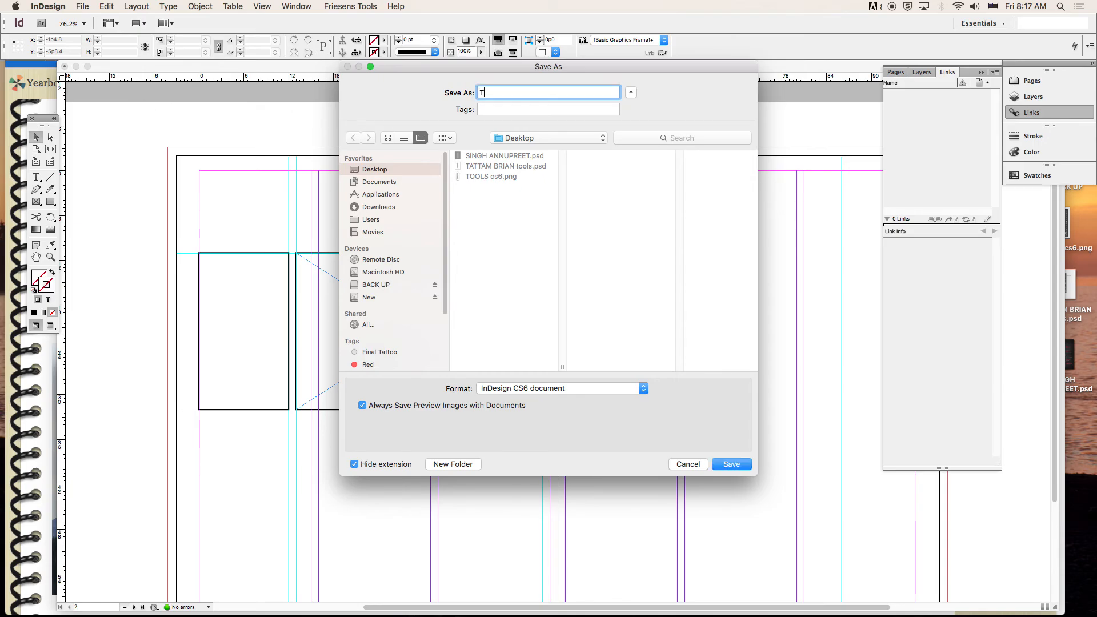
{"action": "key", "text": "BackSpace"}
{"action": "key", "text": "BackSpace"}
{"action": "type", "text": "LAST FIRST practice 1"}
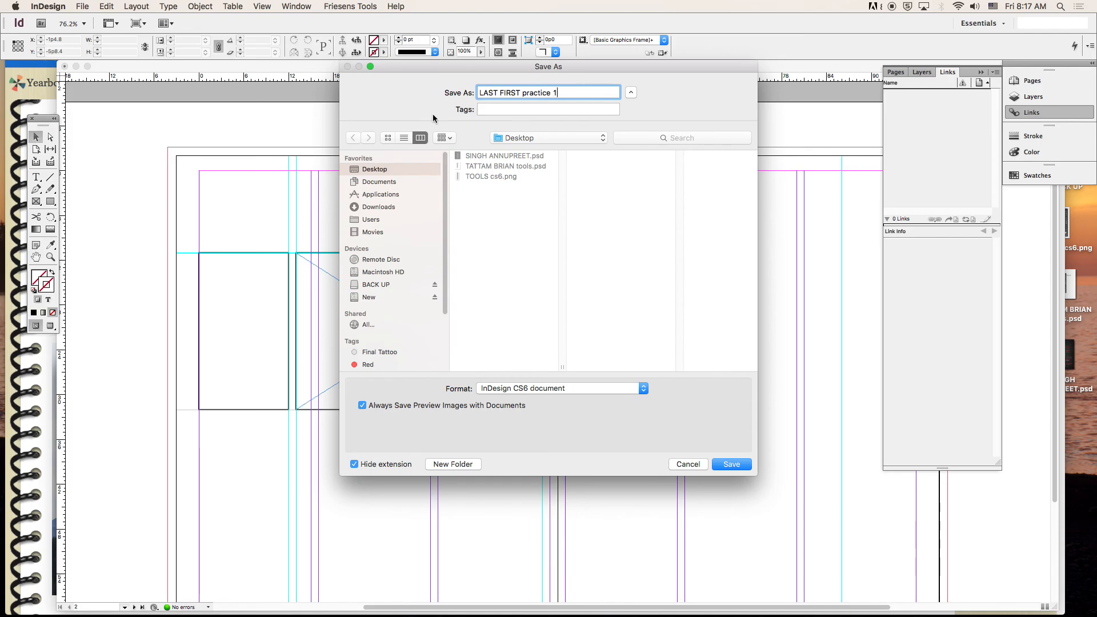
{"action": "left_click", "coordinate": [377, 182]}
{"action": "left_click", "coordinate": [371, 169]}
{"action": "left_click", "coordinate": [732, 466]}
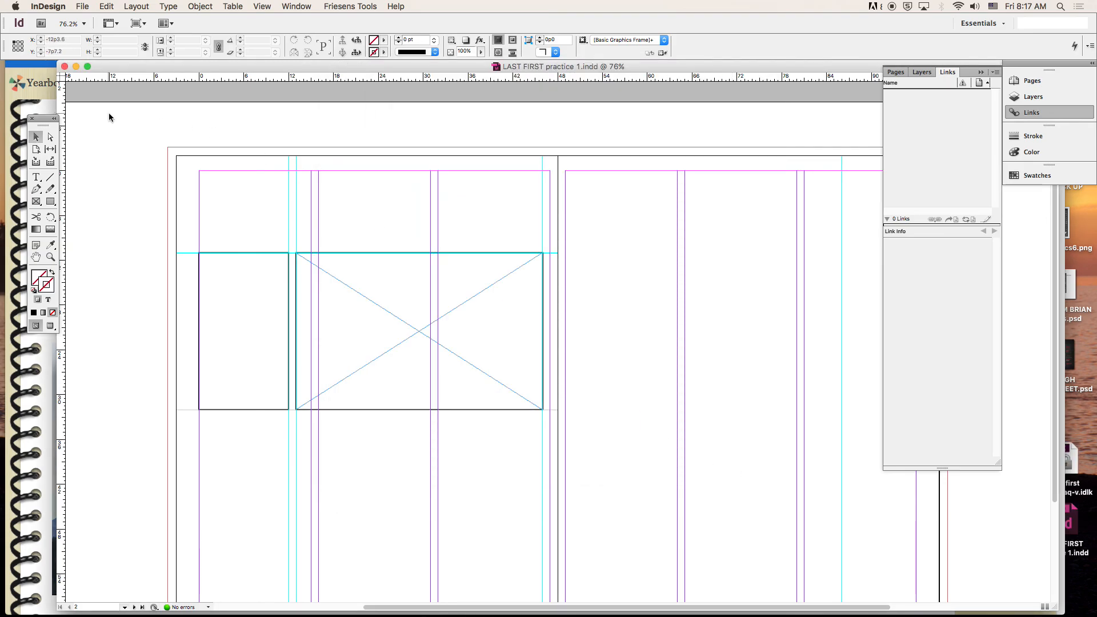
{"action": "mouse_move", "coordinate": [379, 606]}
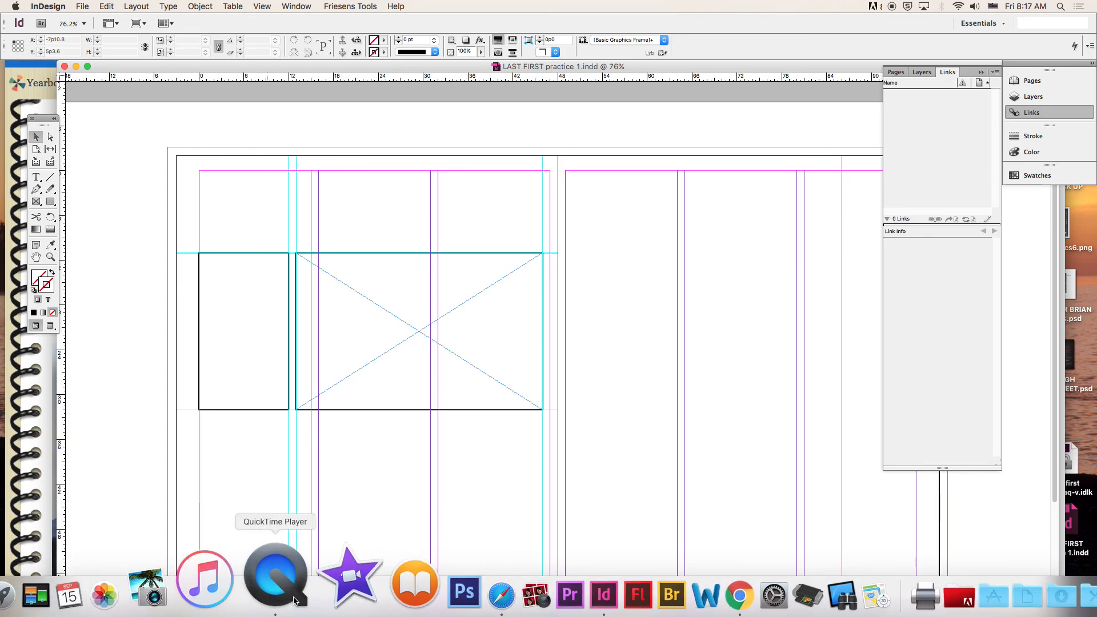